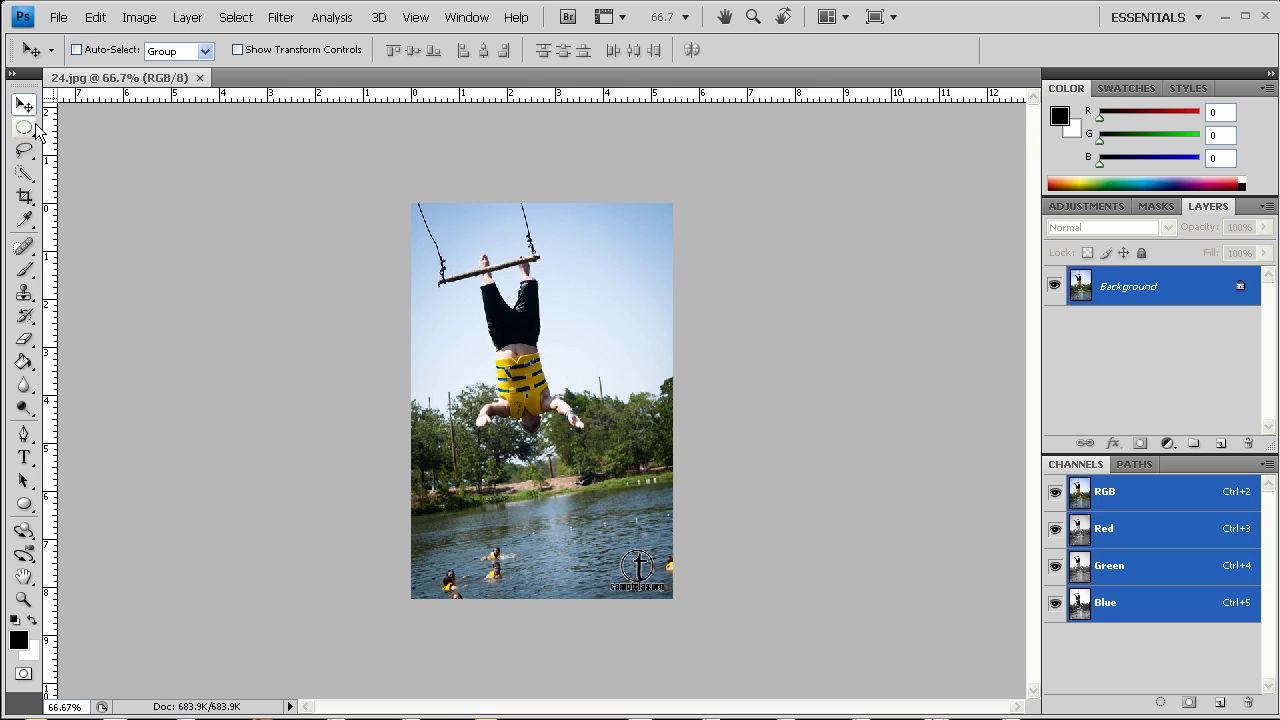
# Resize the image to a width of 200 pixels and display it at actual pixels
pyautogui.click(431, 26)
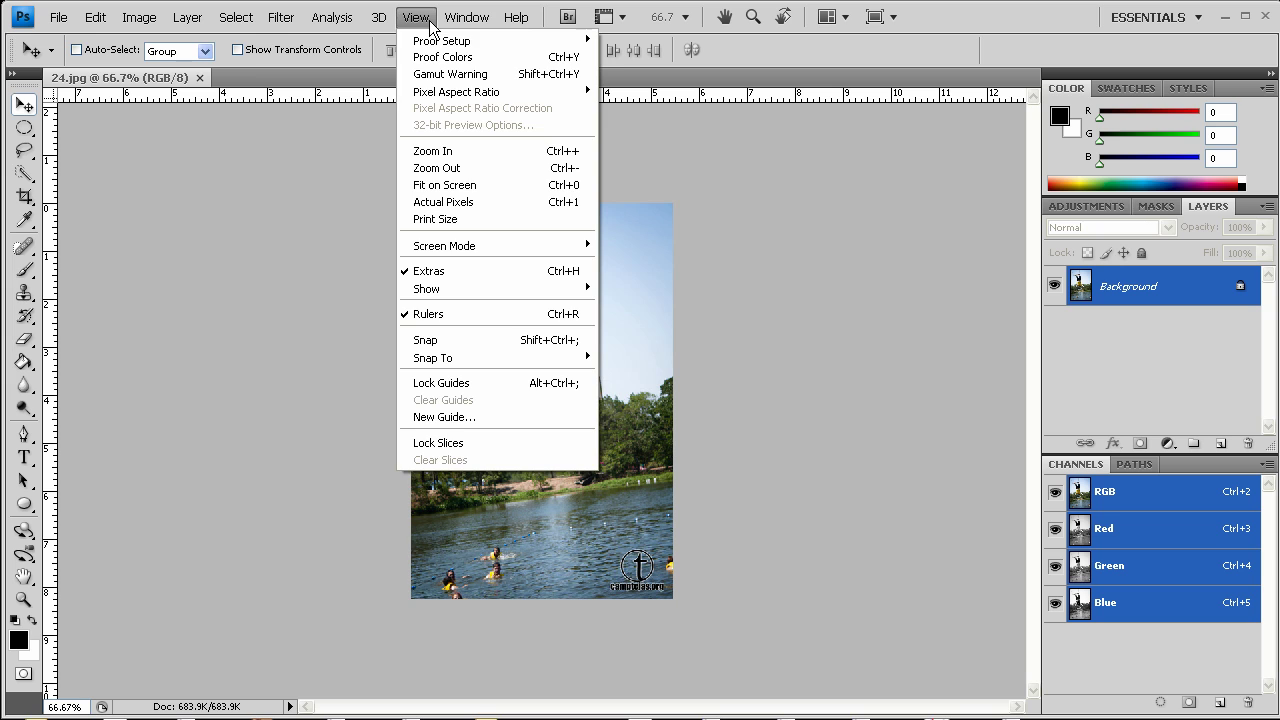
pyautogui.moveTo(145, 20)
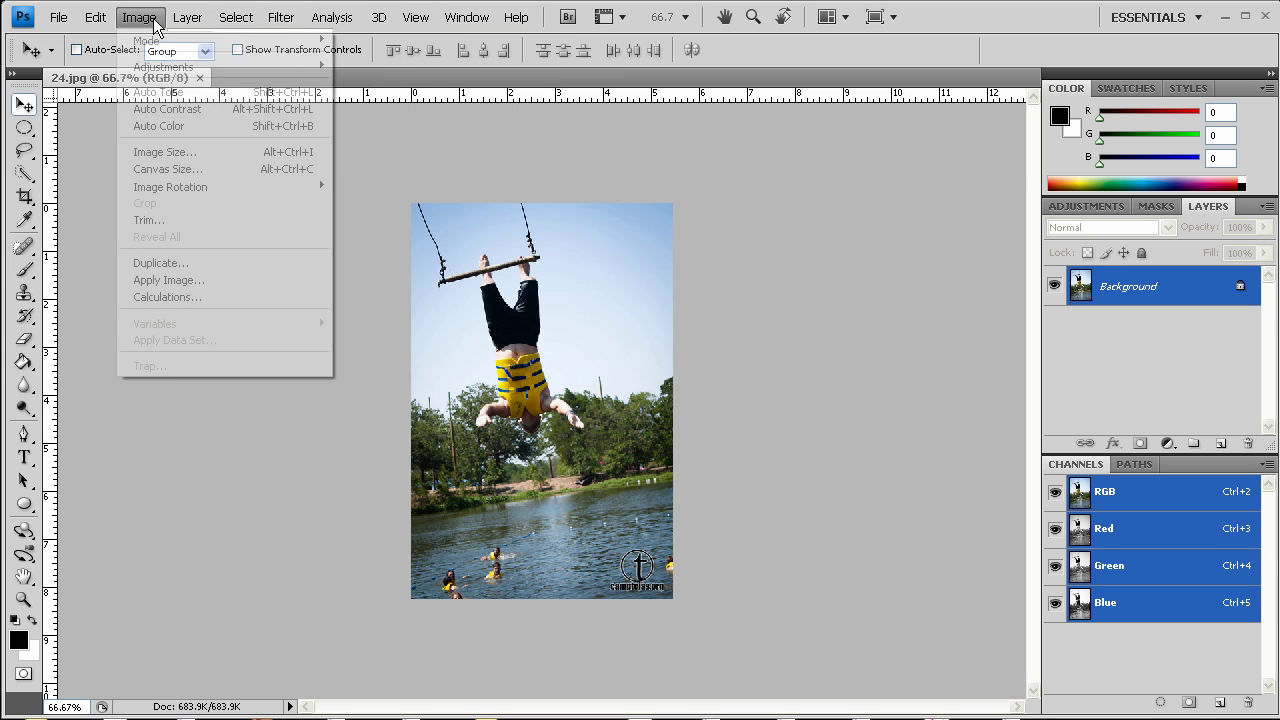
pyautogui.click(184, 153)
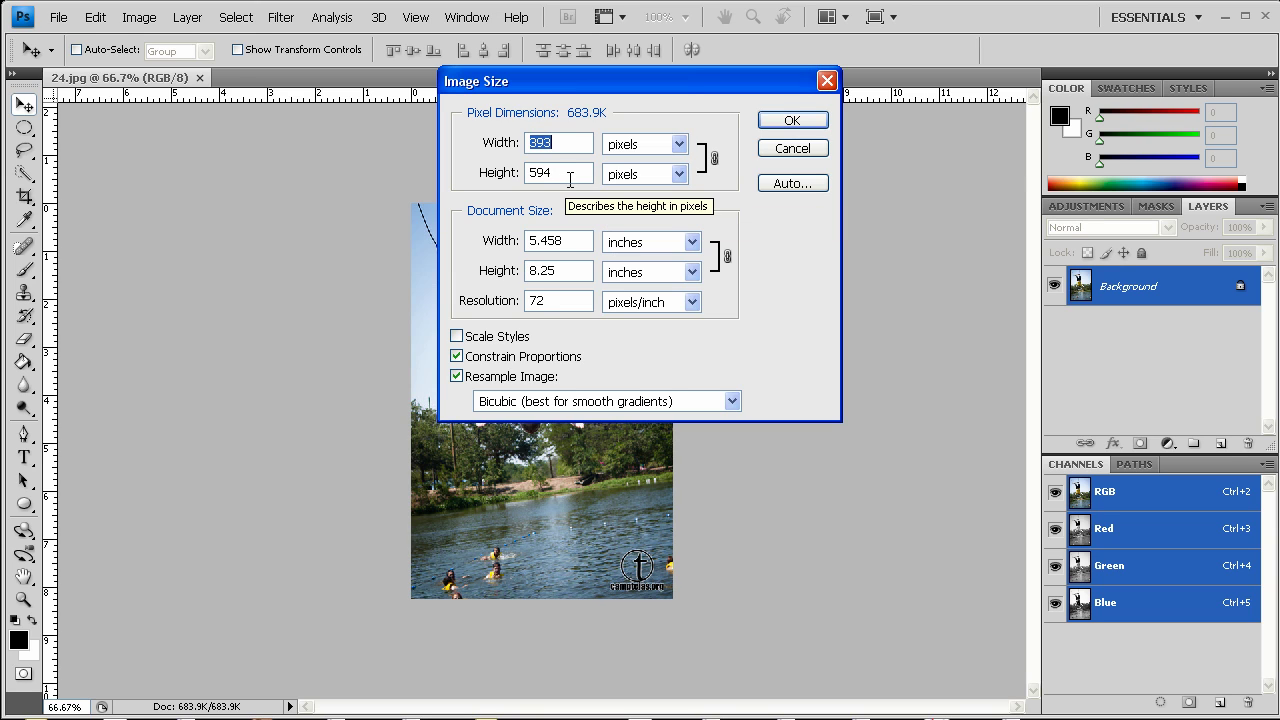
pyautogui.write('200')
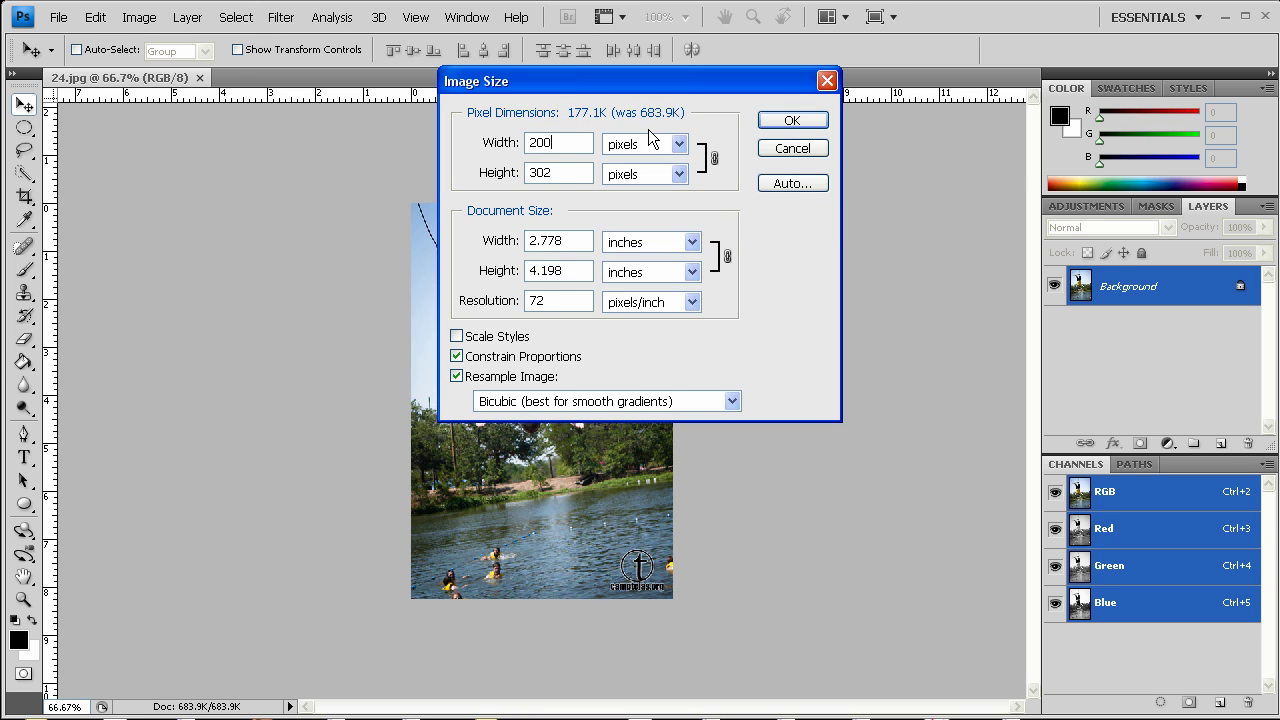
pyautogui.press('Return')
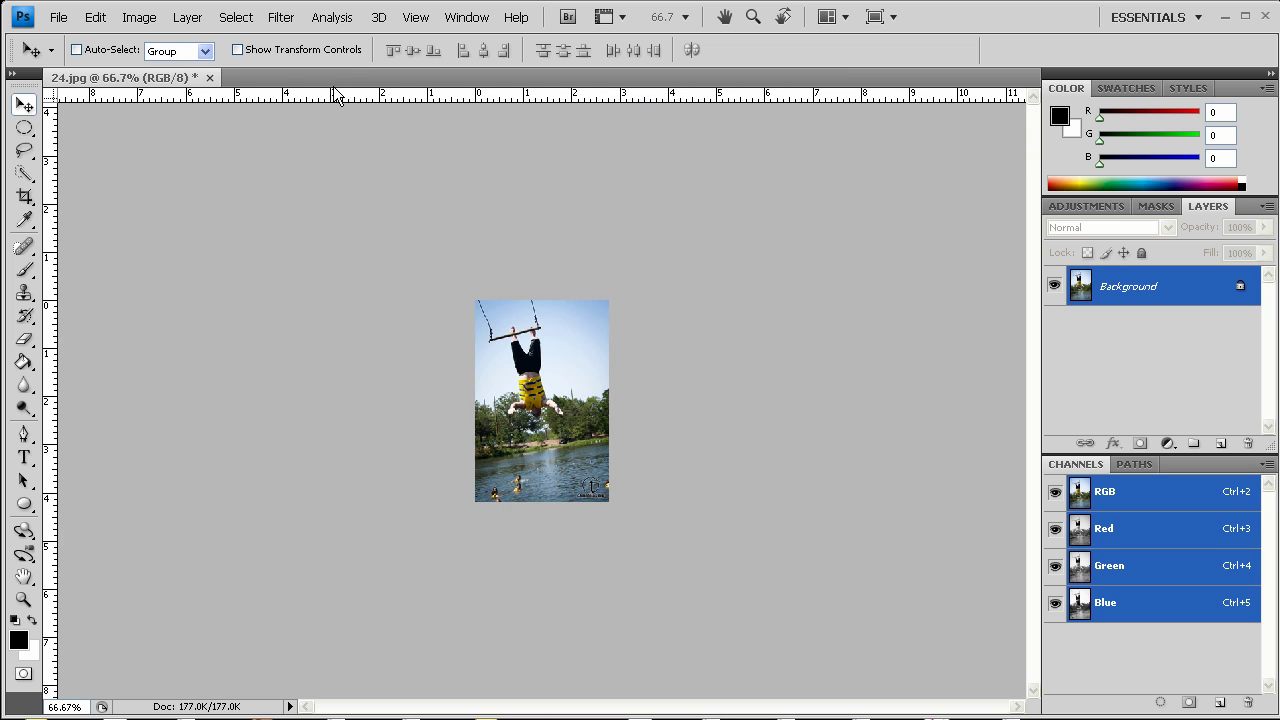
pyautogui.click(415, 17)
pyautogui.click(473, 209)
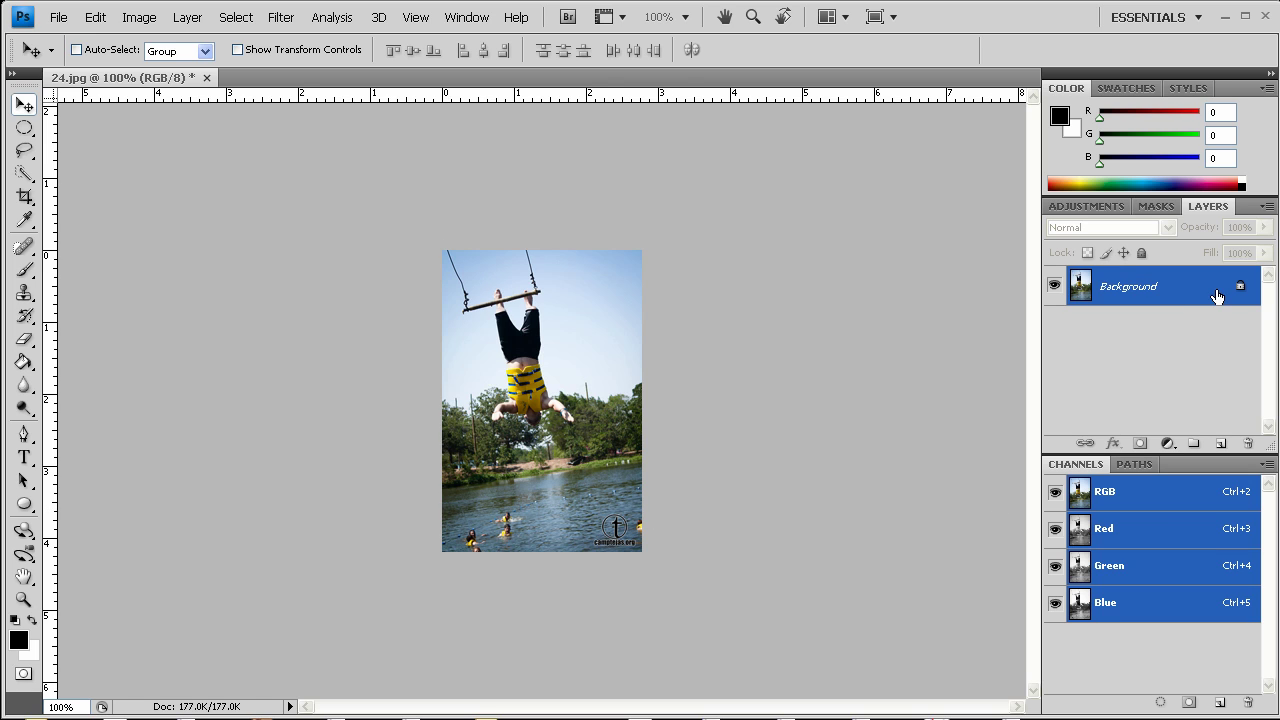
# Convert the Background into a regular layer named Layer 0 and add an empty layer above it
pyautogui.doubleClick(1217, 296)
pyautogui.press('Return')
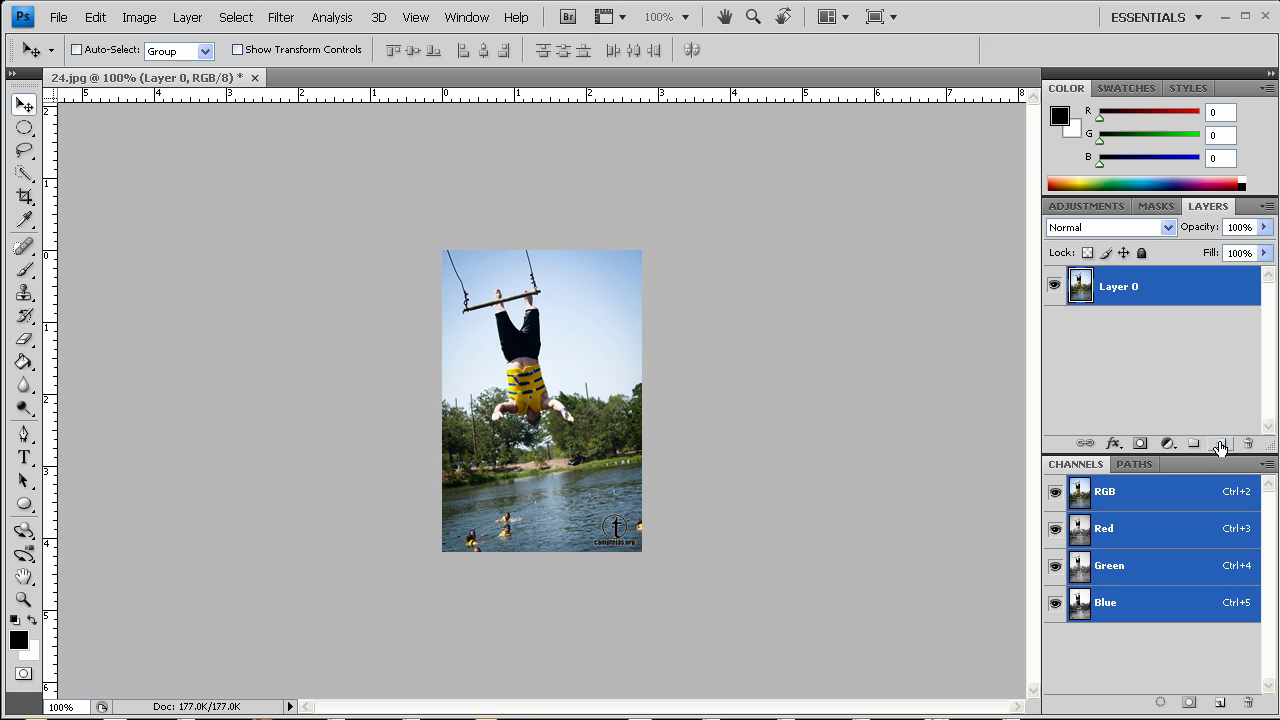
pyautogui.click(1220, 445)
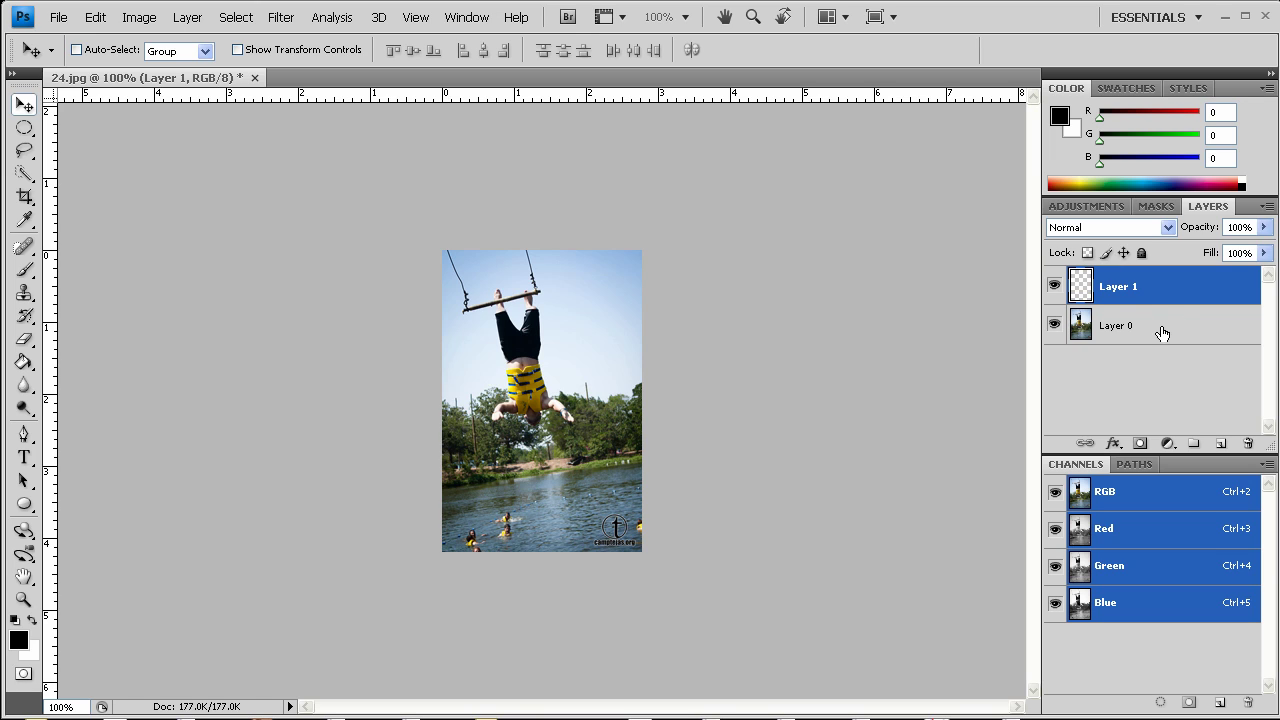
# Duplicate Layer 0 and hide the original
pyautogui.moveTo(1162, 333); pyautogui.dragTo(1221, 445)
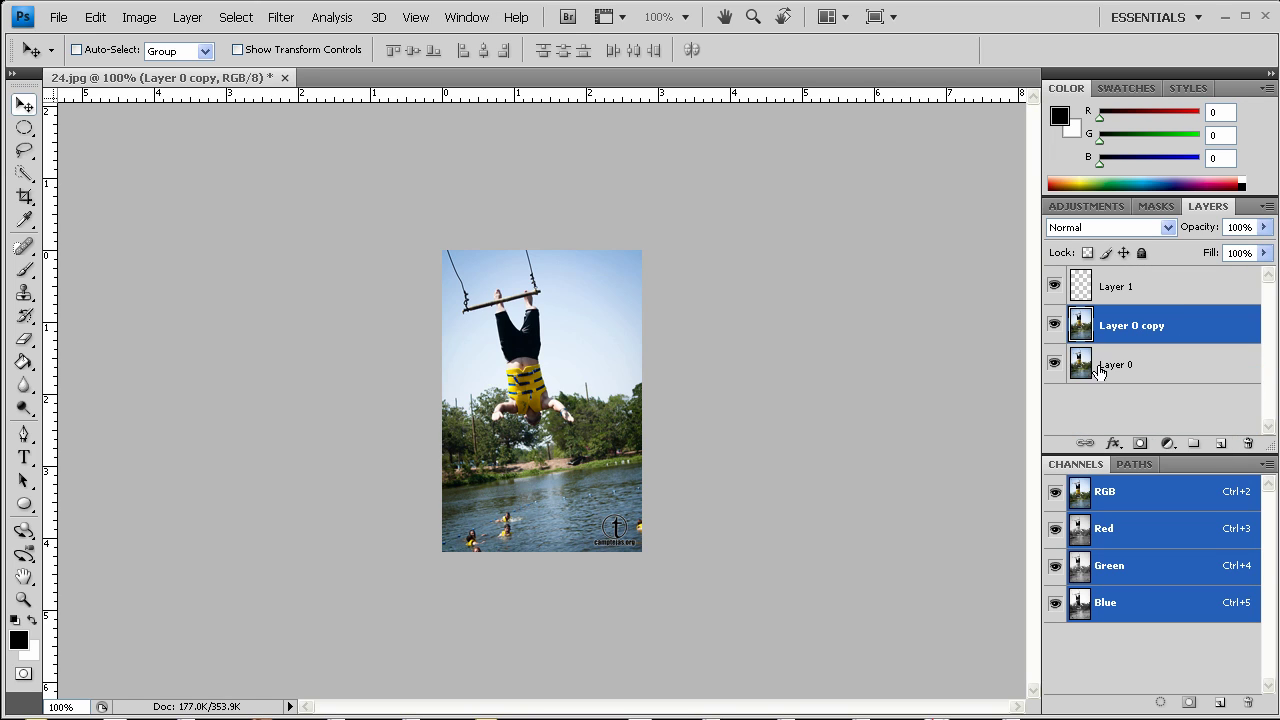
pyautogui.click(1053, 366)
# Cut evenly spaced half-circle notches down the photo's left edge on Layer 0 copy, using a small elliptical selection moved between deletions
pyautogui.click(25, 149)
pyautogui.click(24, 127)
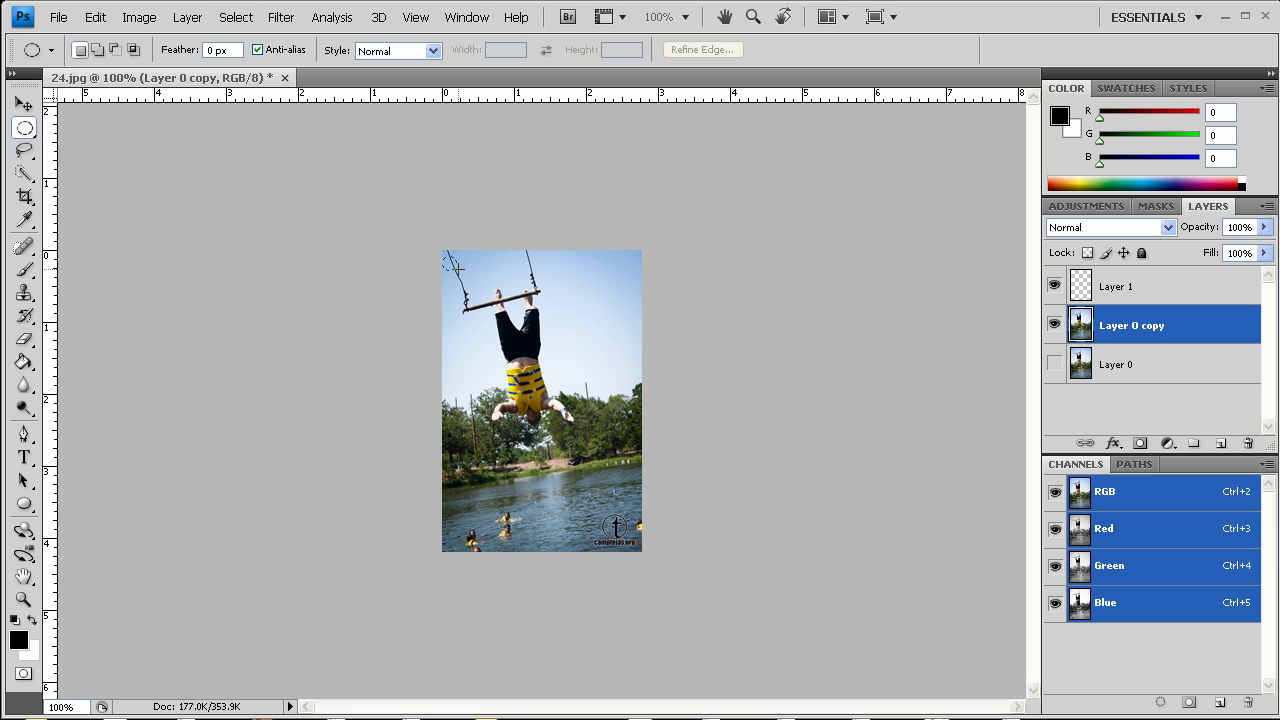
pyautogui.moveTo(458, 270); pyautogui.dragTo(442, 256)
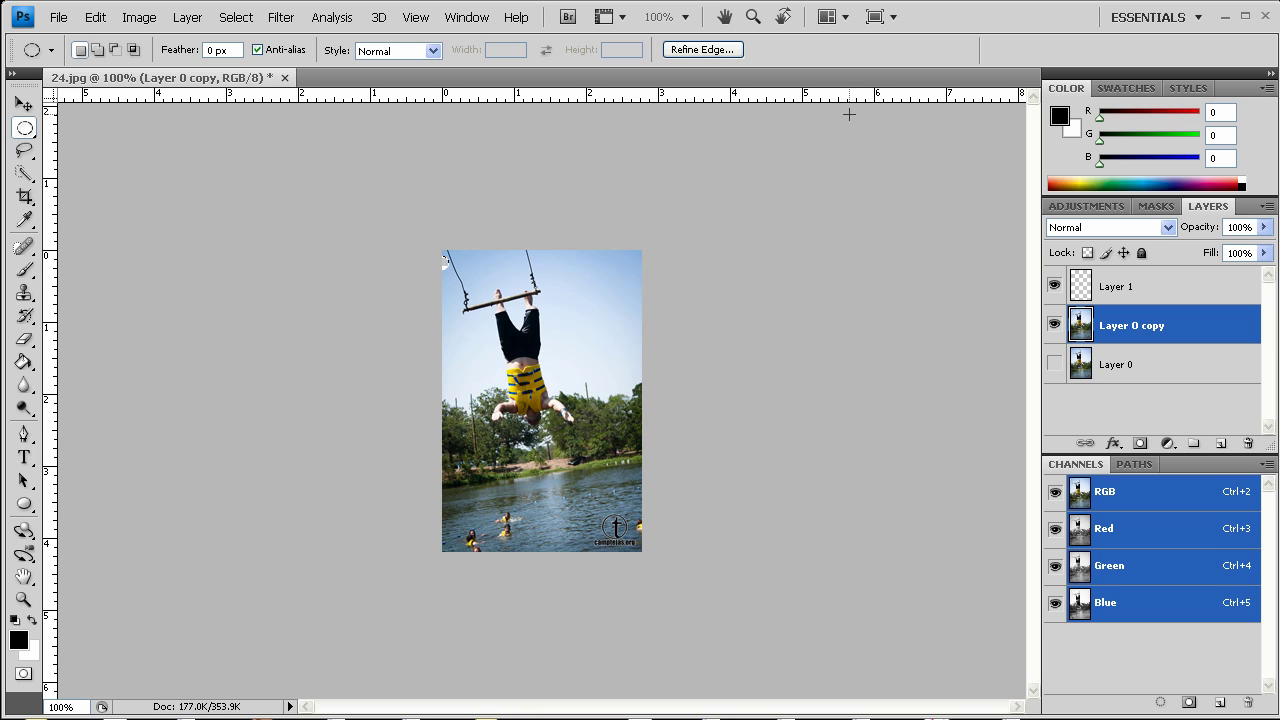
pyautogui.press('shift')
pyautogui.hotkey('shift', 'Down')
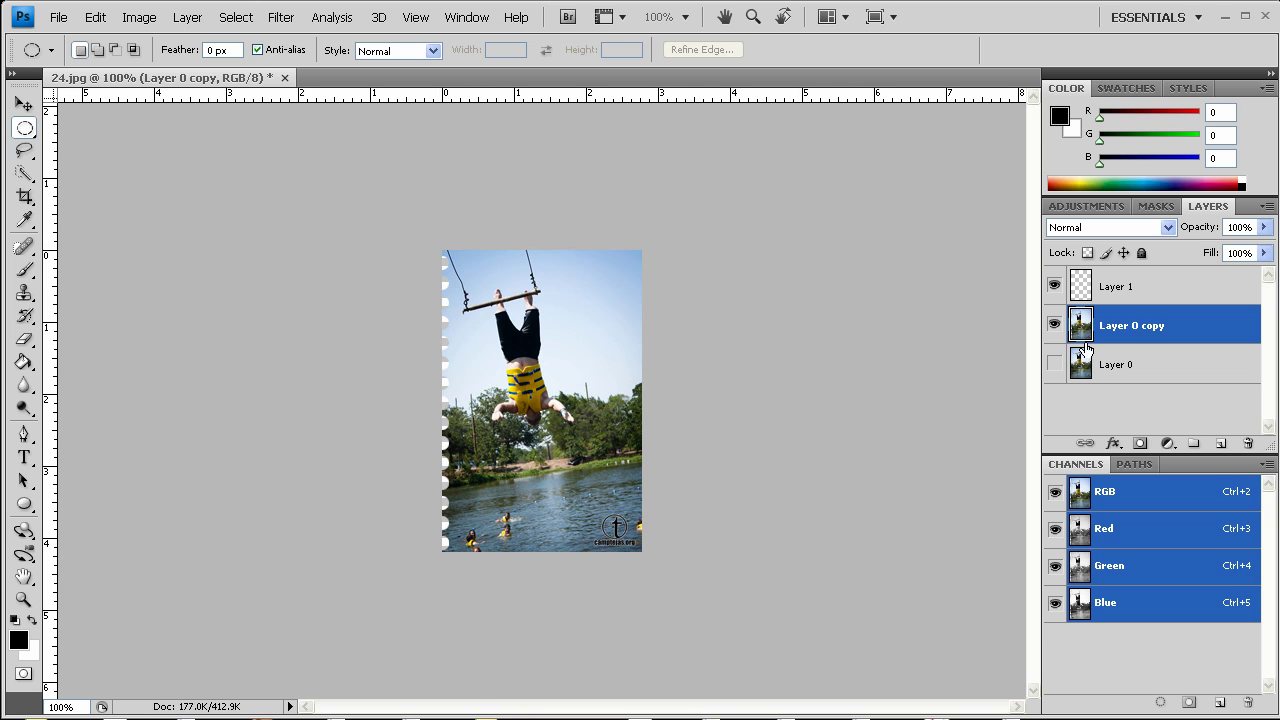
# Load the outline of Layer 0 copy as a selection and rotate the layer 180 degrees
pyautogui.keyDown('ctrl'); pyautogui.click(1078, 336); pyautogui.keyUp('ctrl')
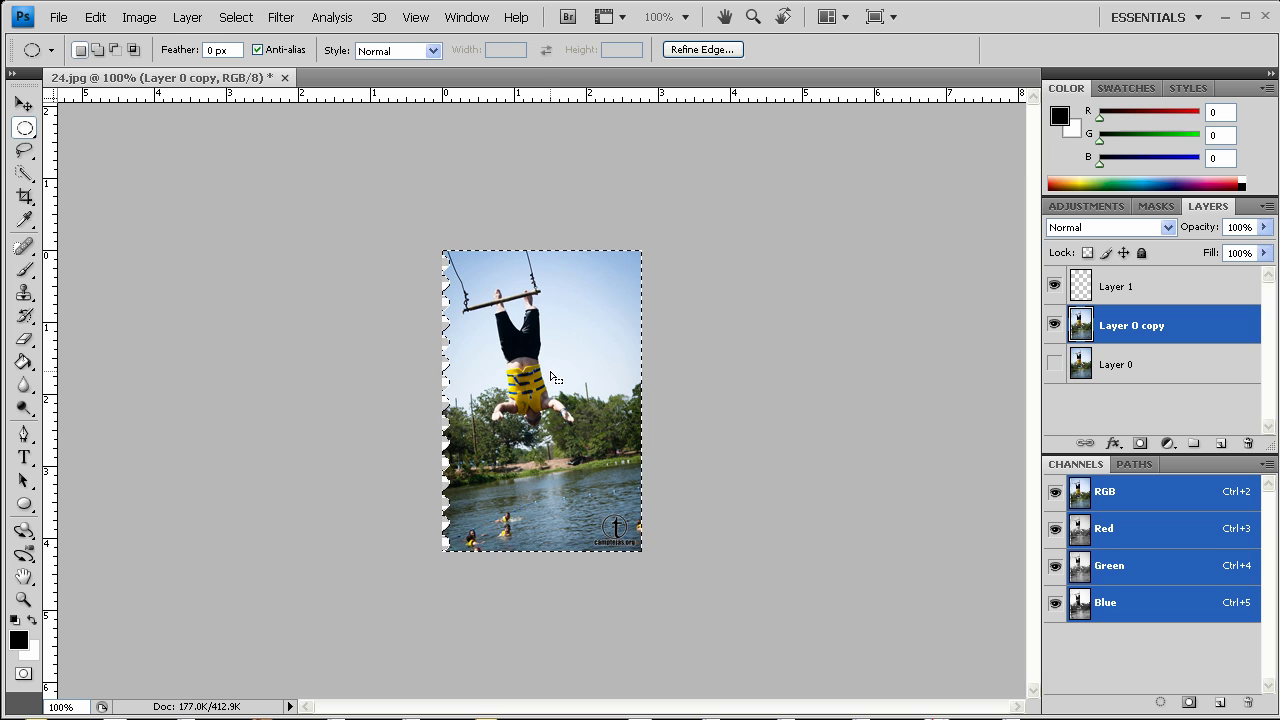
pyautogui.hotkey('ctrl', 't')
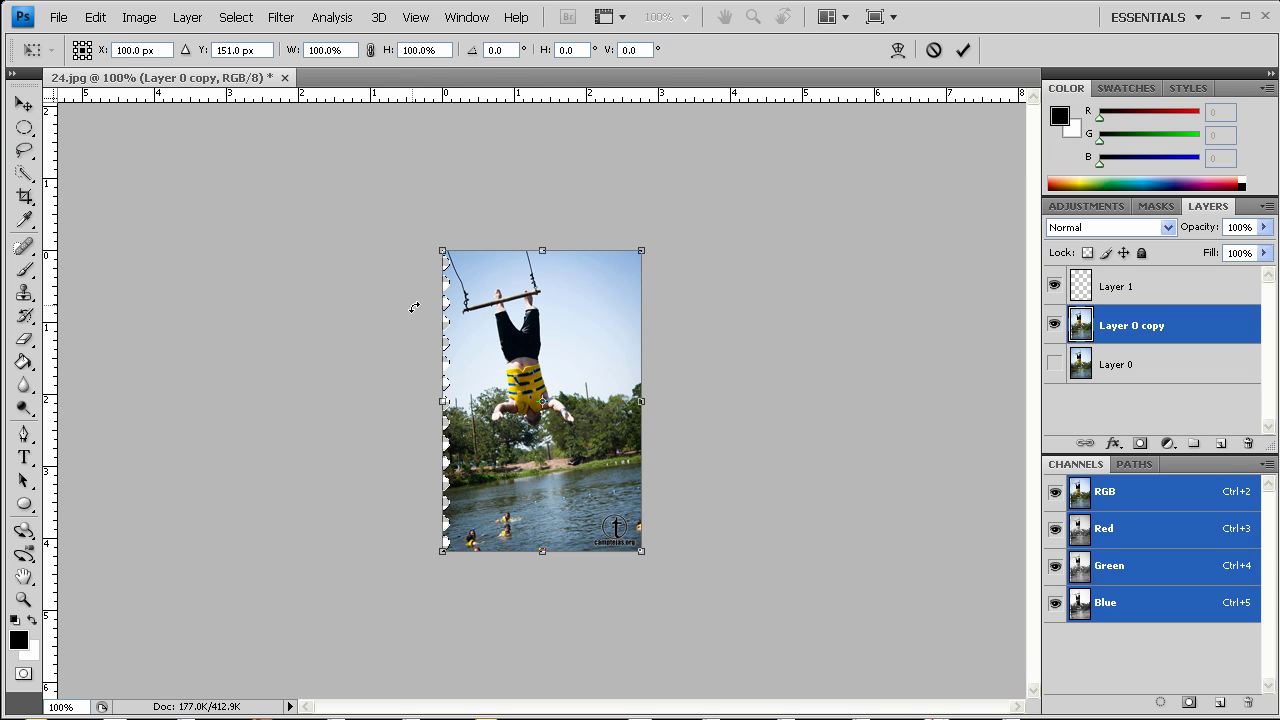
pyautogui.moveTo(409, 307); pyautogui.dragTo(624, 457)
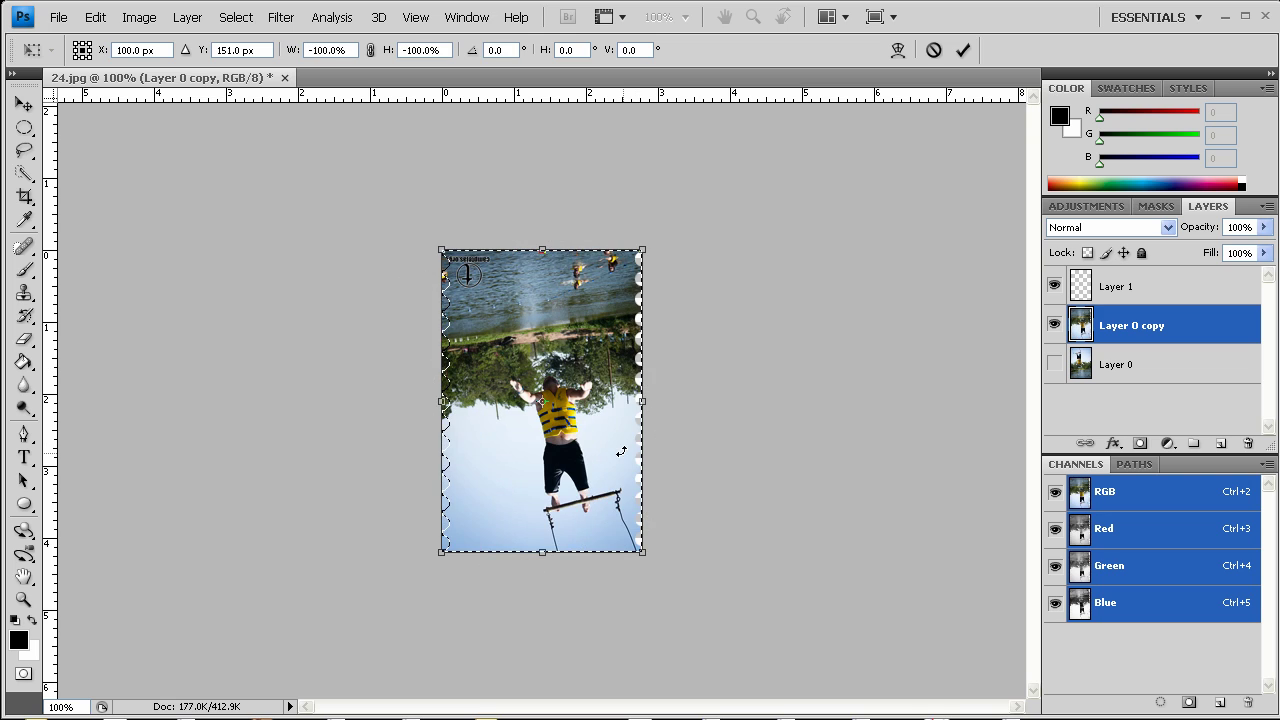
pyautogui.press('Return')
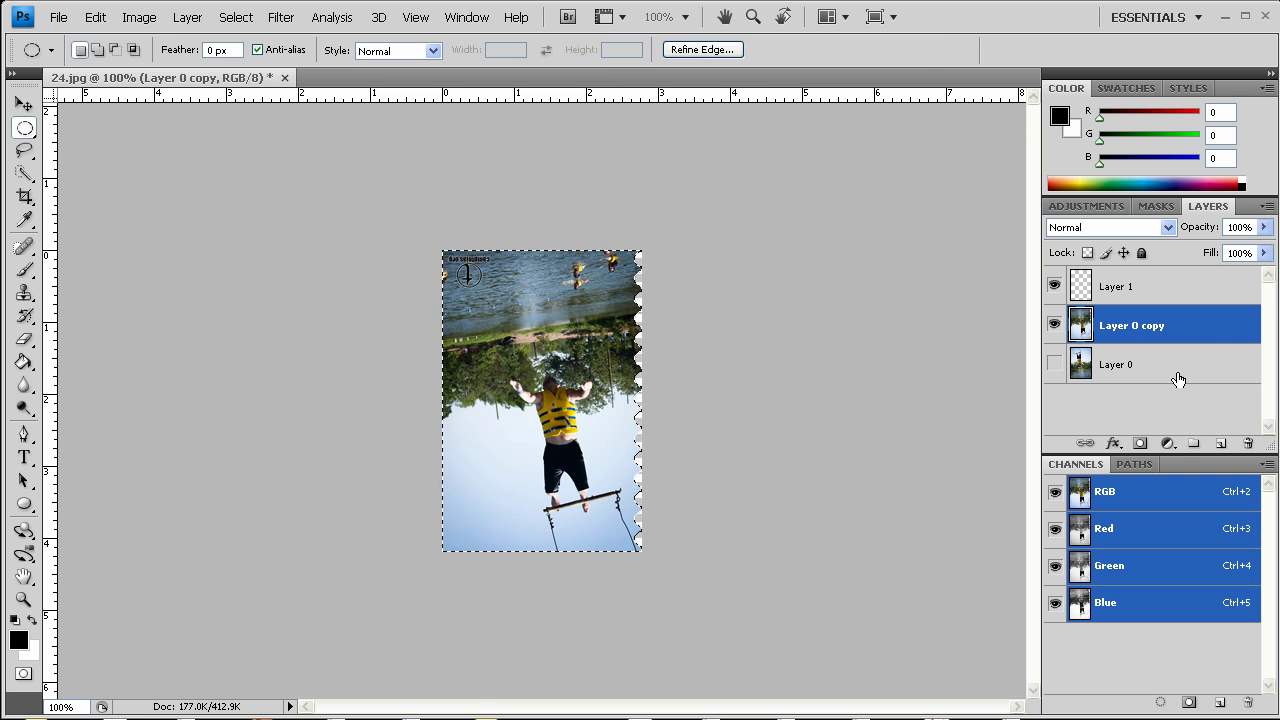
# Show Layer 0 and delete the matching half-circle notches along its right edge, using the inverted outline of the rotated copy
pyautogui.click(1054, 364)
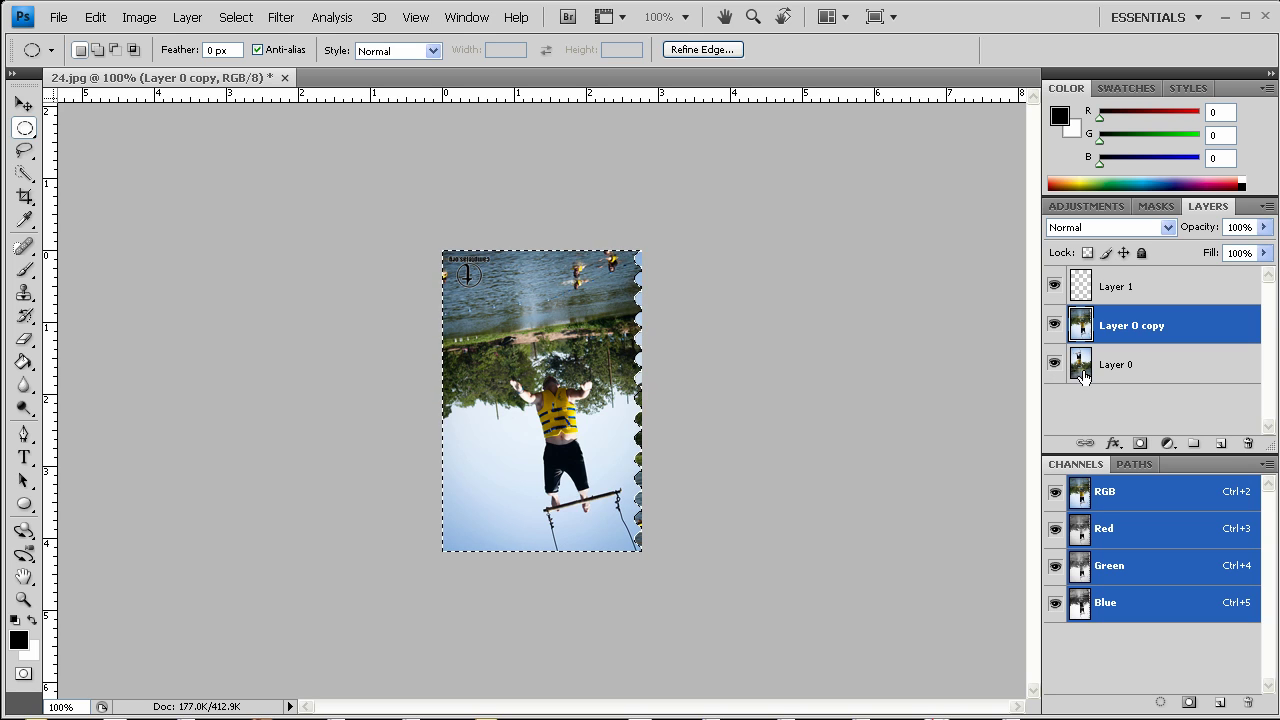
pyautogui.click(1159, 370)
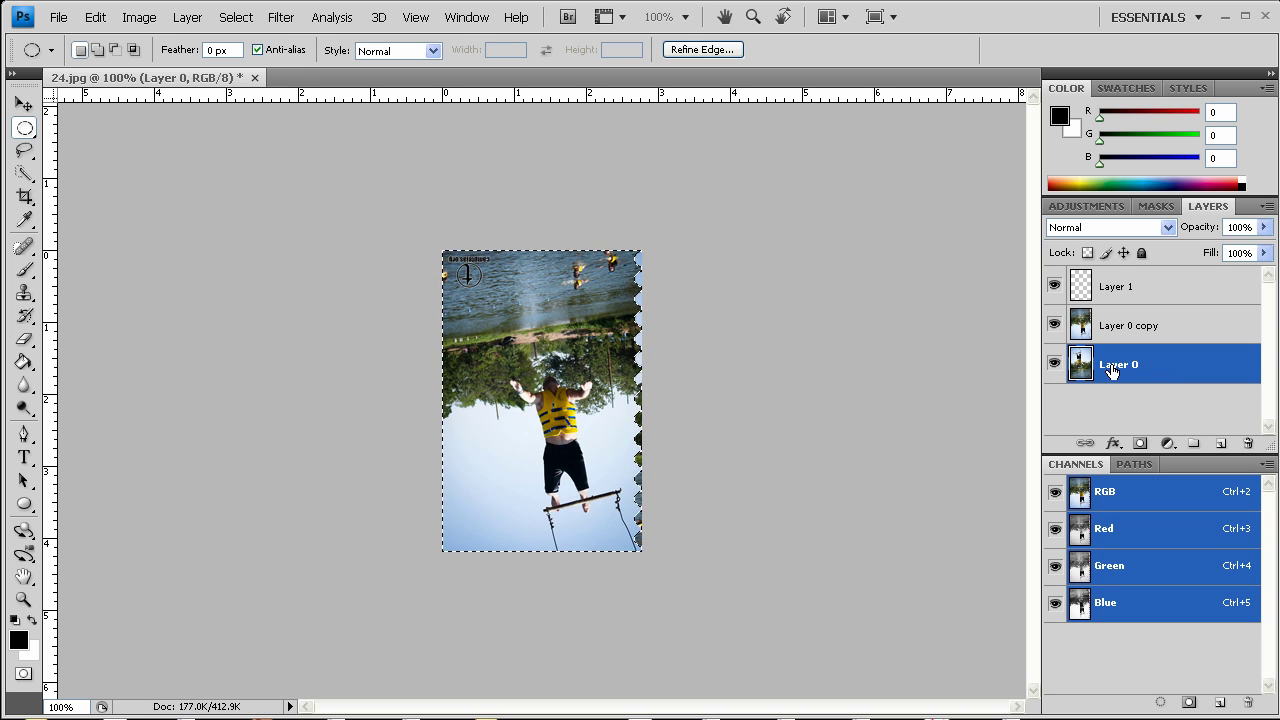
pyautogui.hotkey('ctrl', 'd')
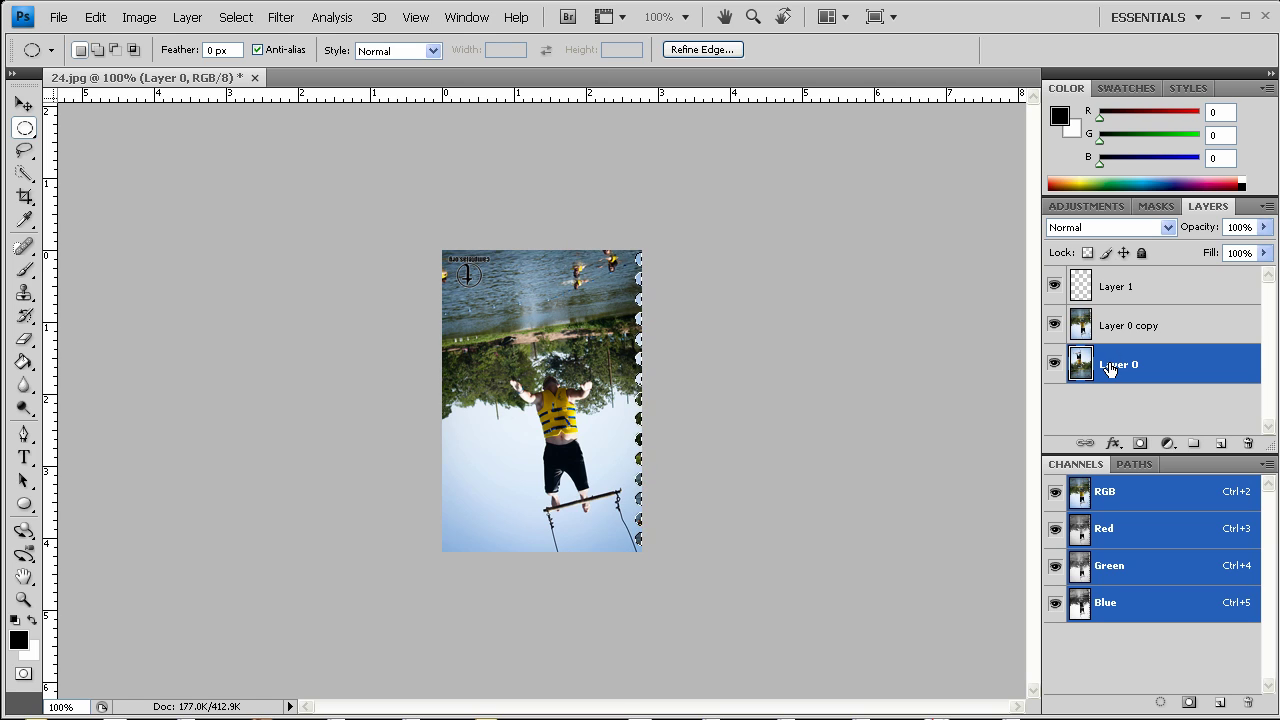
pyautogui.press('Delete')
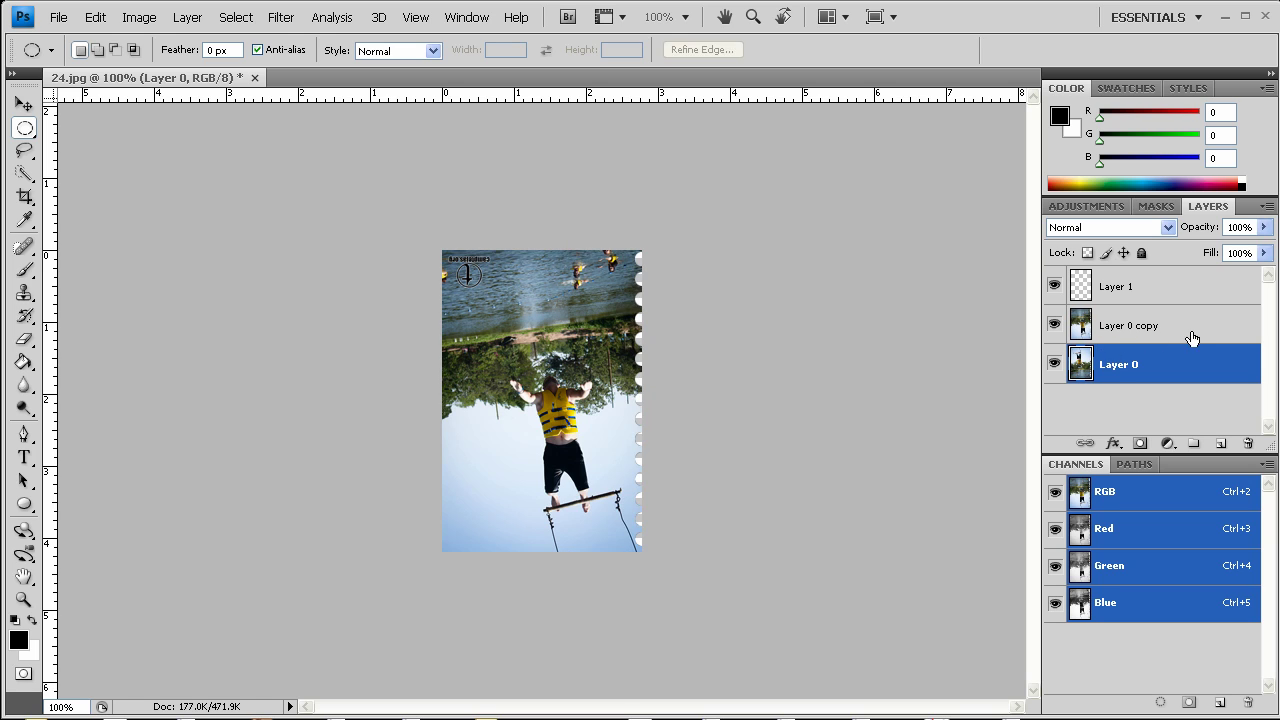
# Rotate Layer 0 copy 180 degrees back to its upright orientation
pyautogui.click(1190, 337)
pyautogui.hotkey('ctrl', 't')
pyautogui.moveTo(709, 320); pyautogui.dragTo(475, 435)
pyautogui.press('Return')
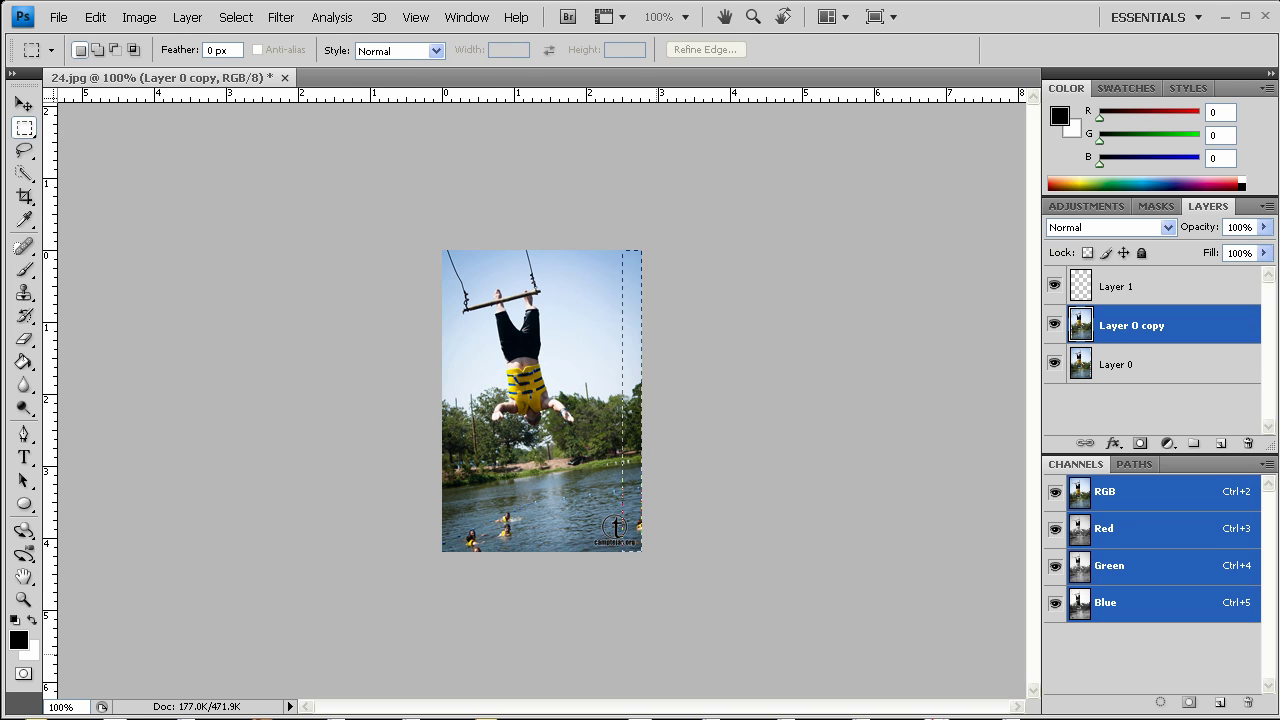
# Delete a full-height rectangular strip from the right side of Layer 0 copy and clear the selection
pyautogui.moveTo(622, 558); pyautogui.dragTo(566, 558)
pyautogui.click(606, 430)
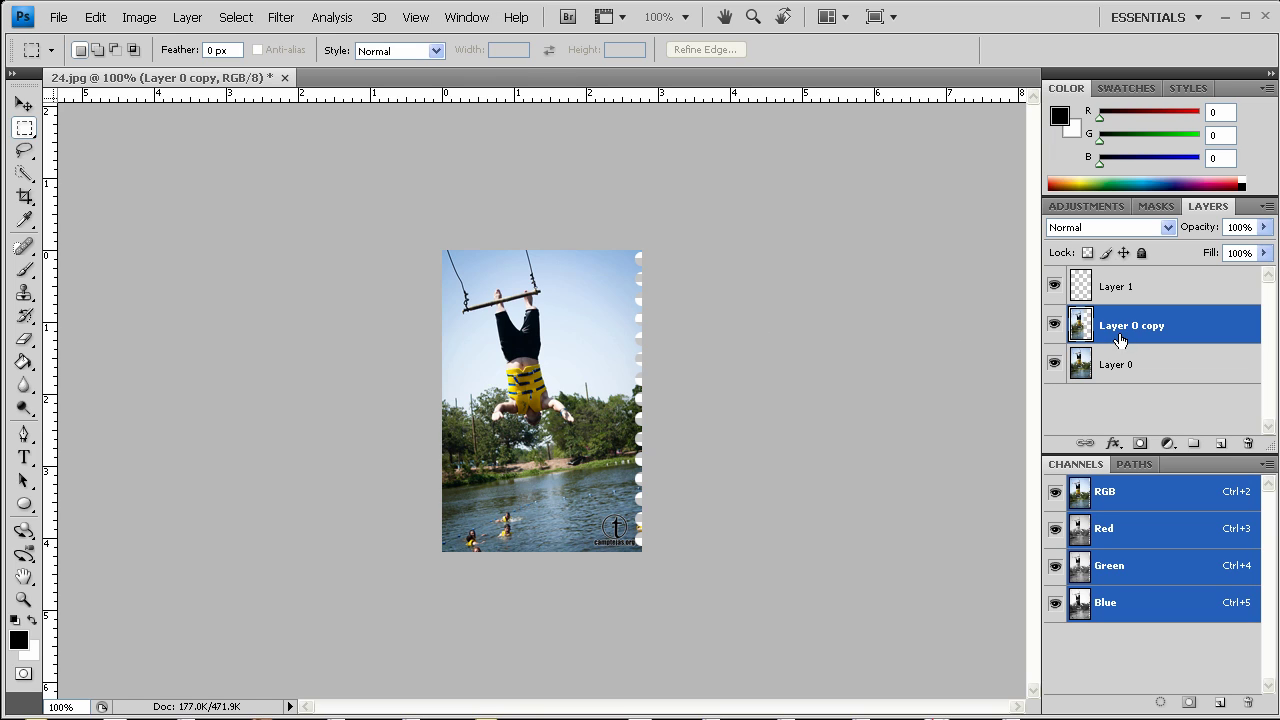
pyautogui.press('v')
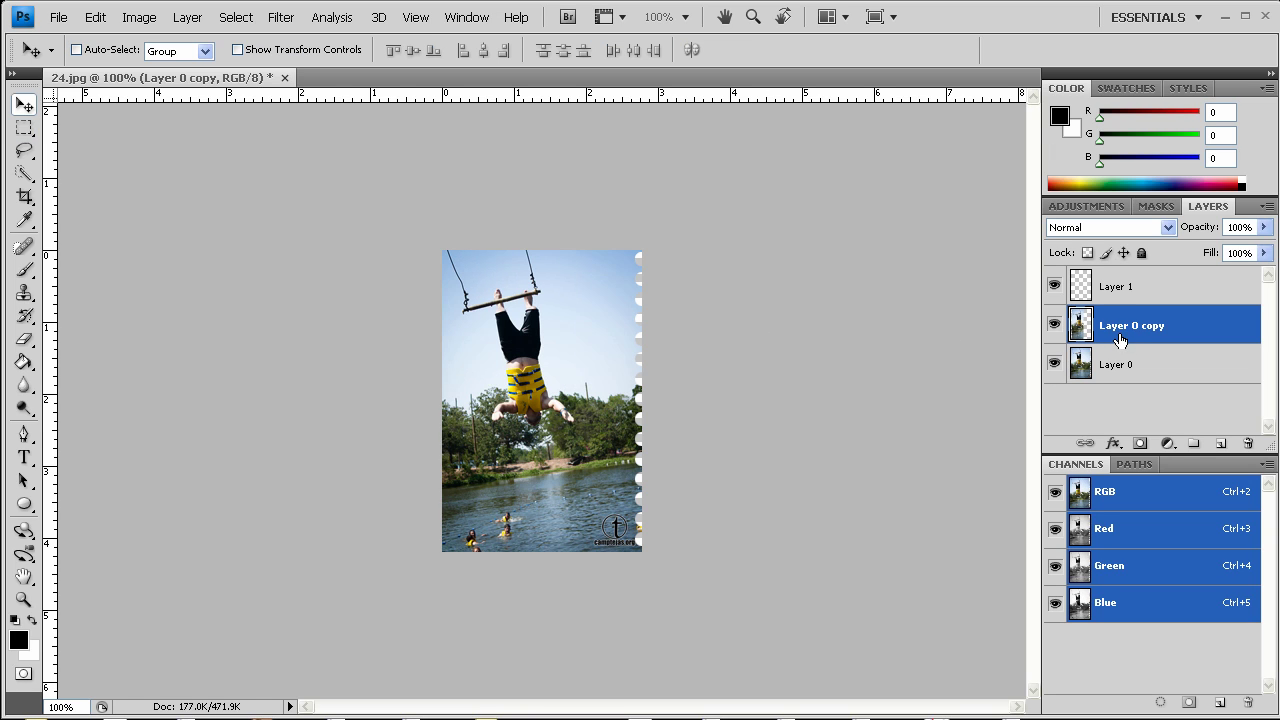
# Delete a full-height rectangular strip from the left side of Layer 0 and merge the layer with Layer 0 copy
pyautogui.click(1105, 366)
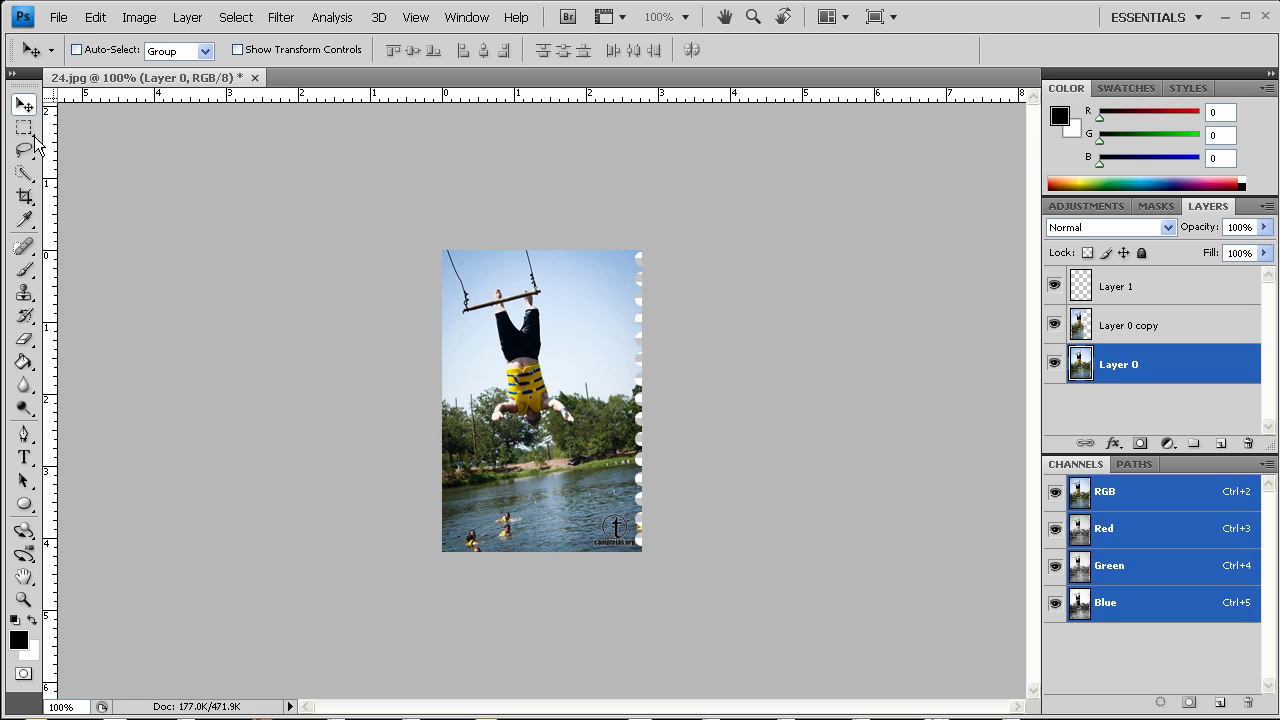
pyautogui.click(26, 130)
pyautogui.moveTo(309, 221); pyautogui.dragTo(500, 660)
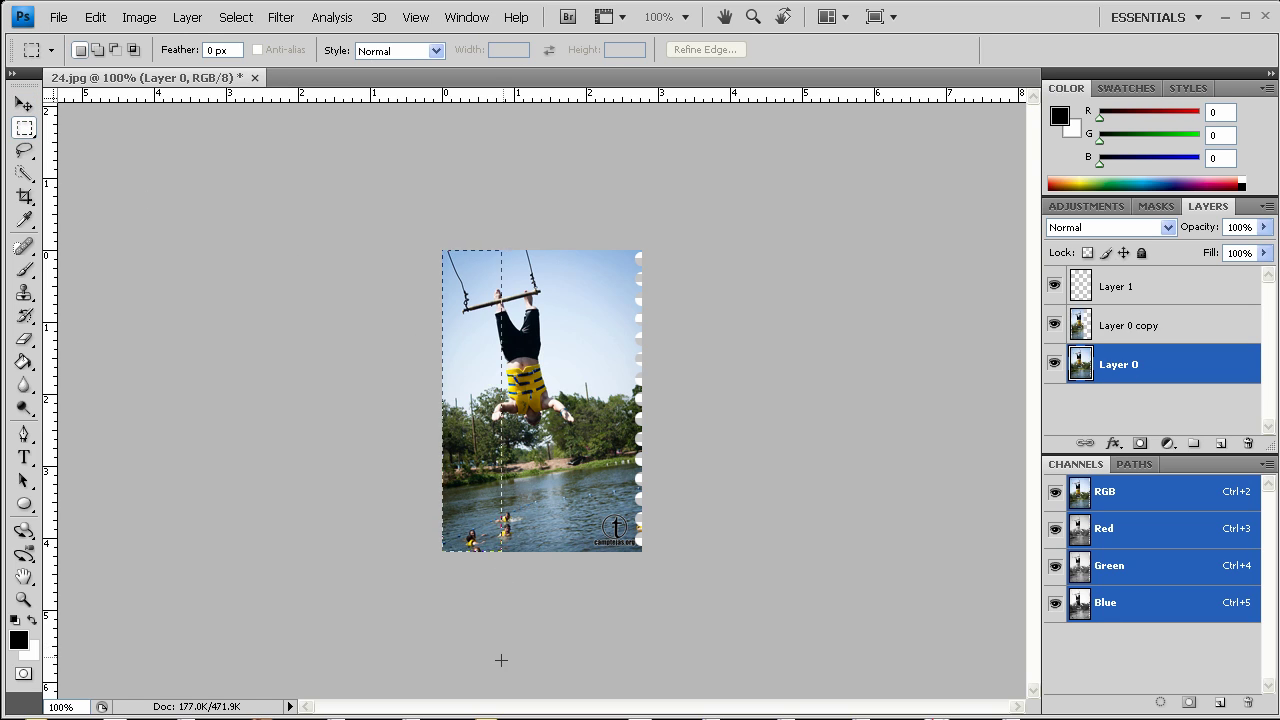
pyautogui.click(460, 484)
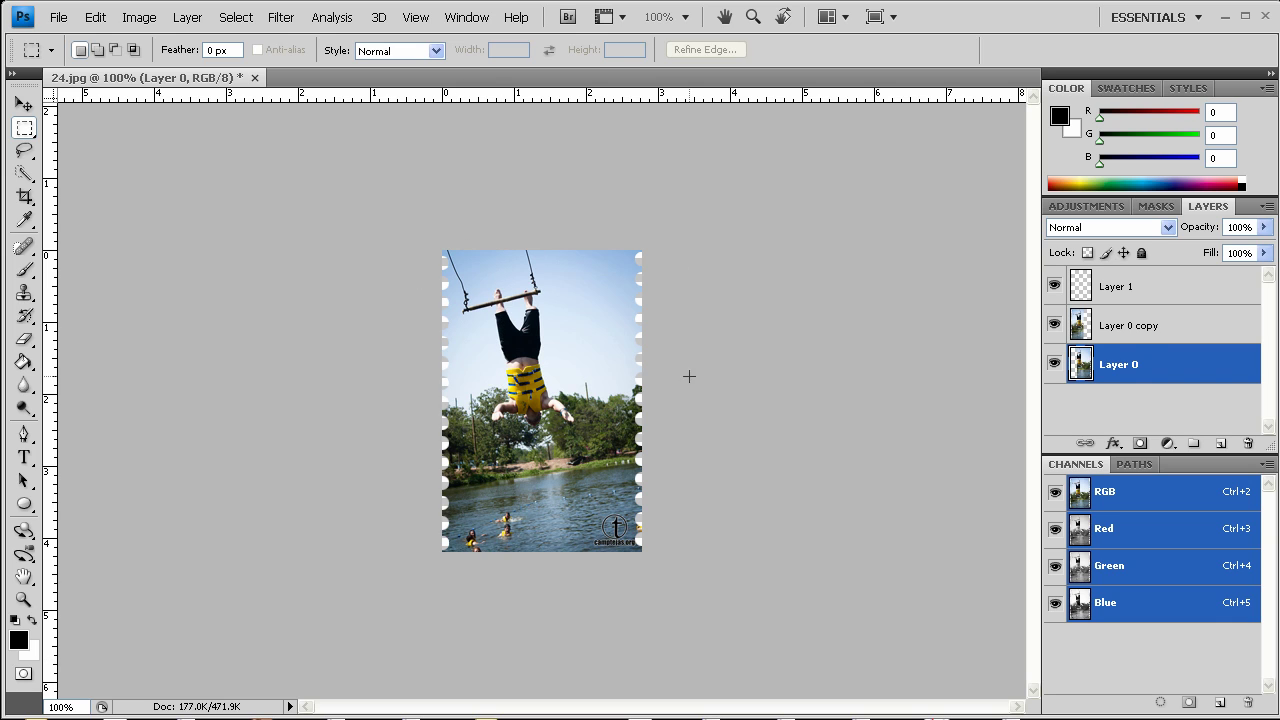
pyautogui.keyDown('shift'); pyautogui.click(1135, 340); pyautogui.keyUp('shift')
pyautogui.hotkey('ctrl', 'e')
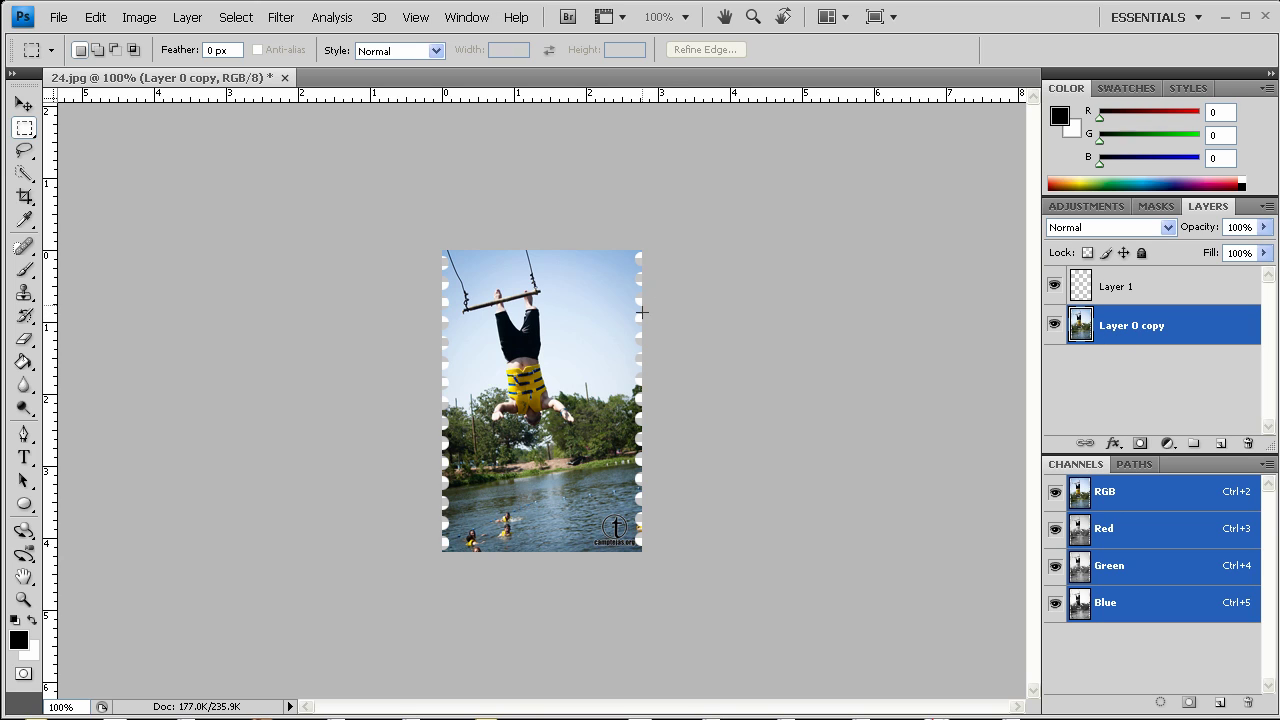
# Cut evenly spaced half-circle notches along the photo's top edge with a small elliptical selection, and deselect
pyautogui.rightClick(24, 127)
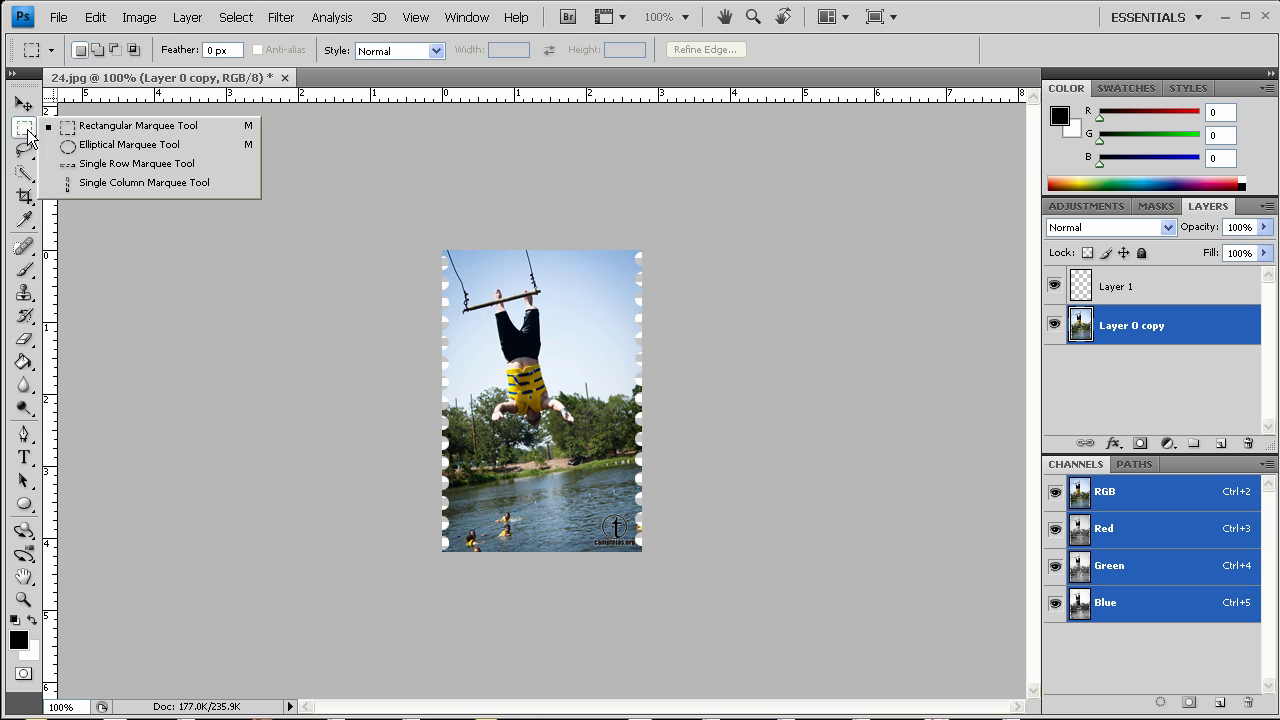
pyautogui.click(110, 146)
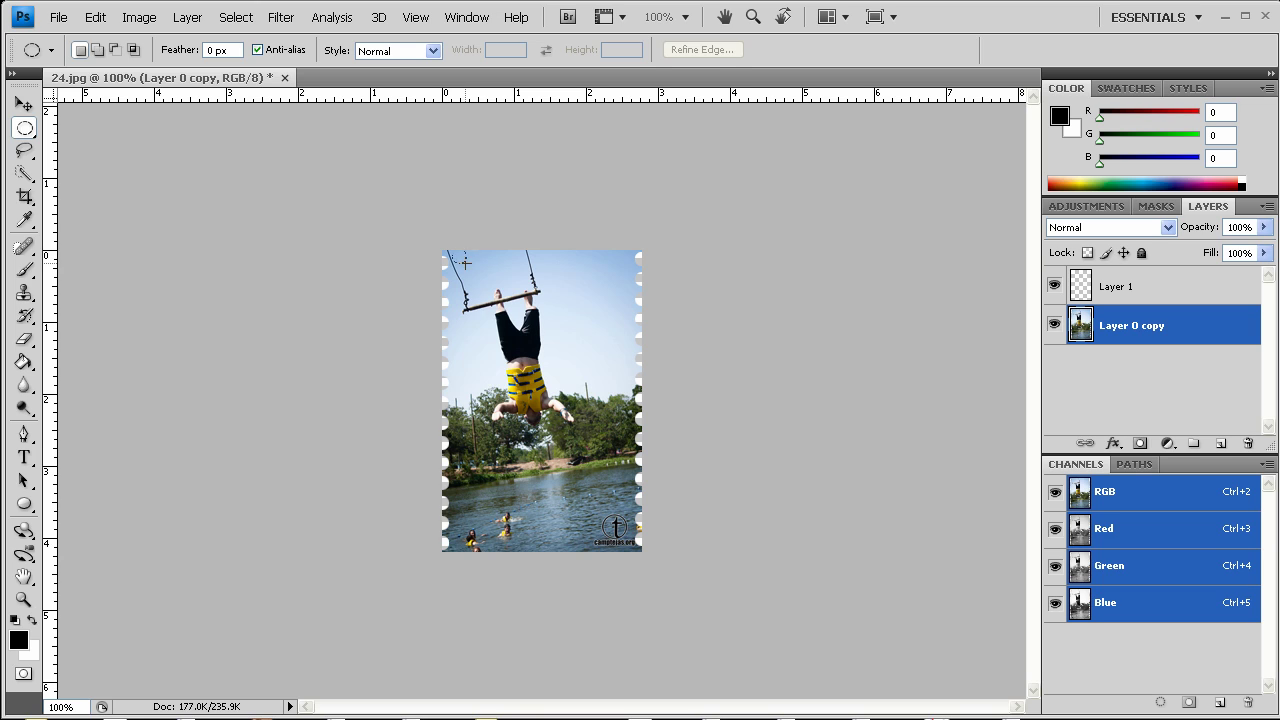
pyautogui.moveTo(465, 263); pyautogui.dragTo(465, 263)
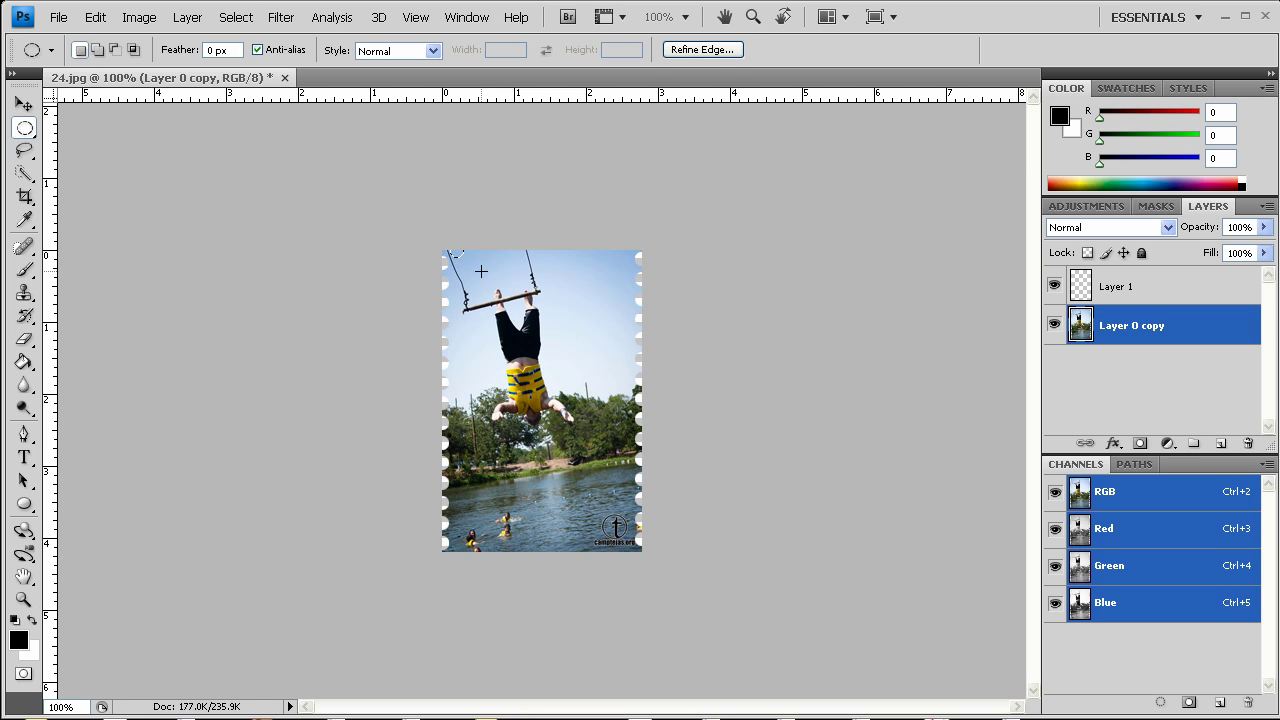
pyautogui.press('shift')
pyautogui.hotkey('ctrl', 'd')
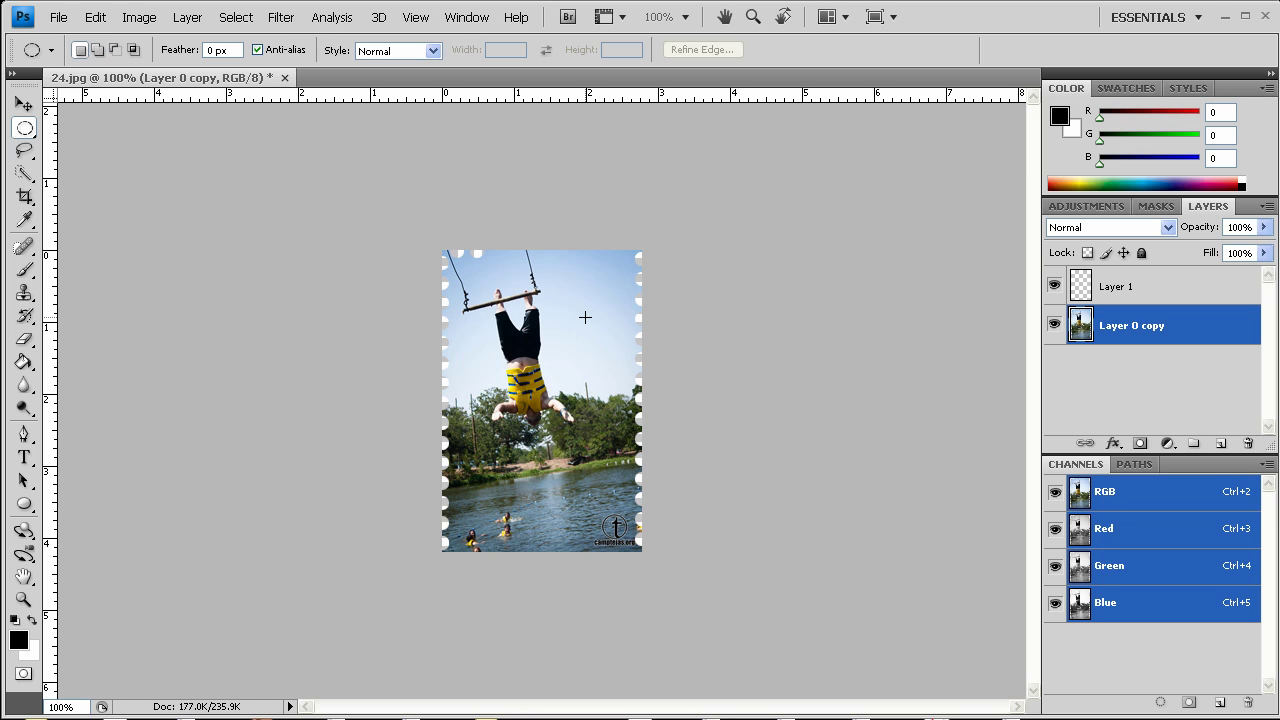
pyautogui.hotkey('ctrl', 'shift', 'd')
pyautogui.press('shift')
pyautogui.press('shift')
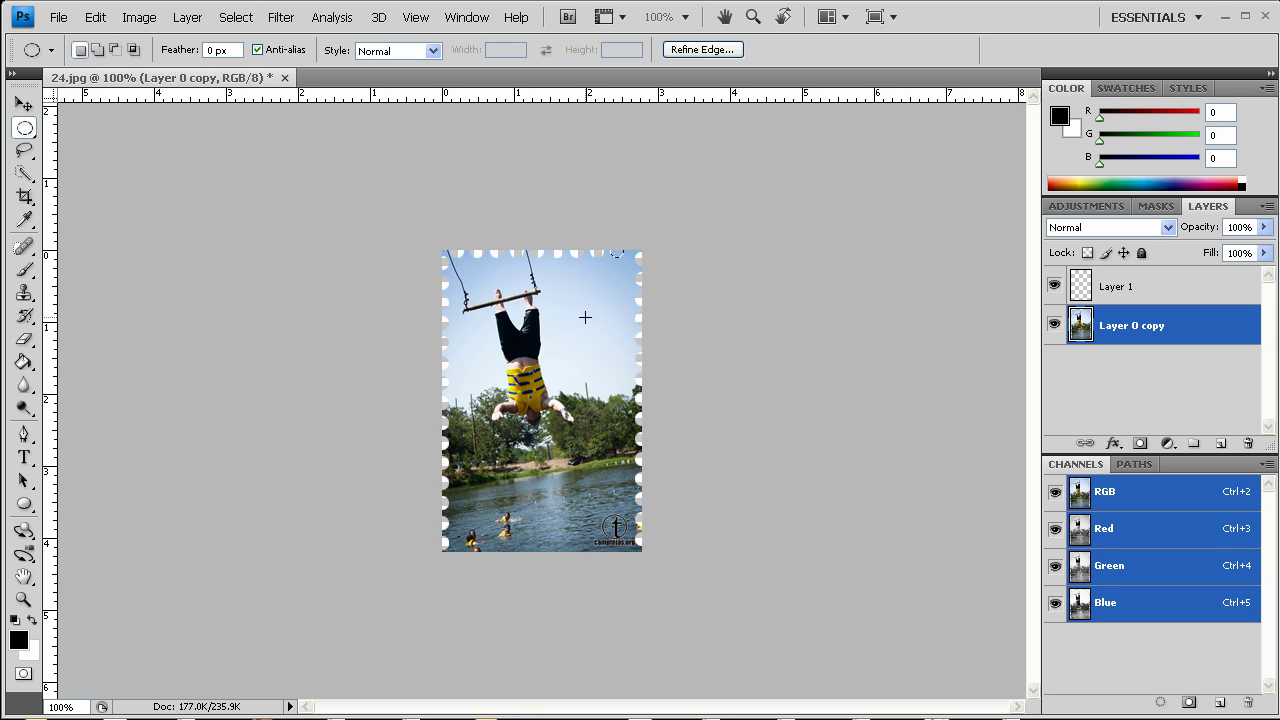
pyautogui.press('shift')
pyautogui.click(591, 324)
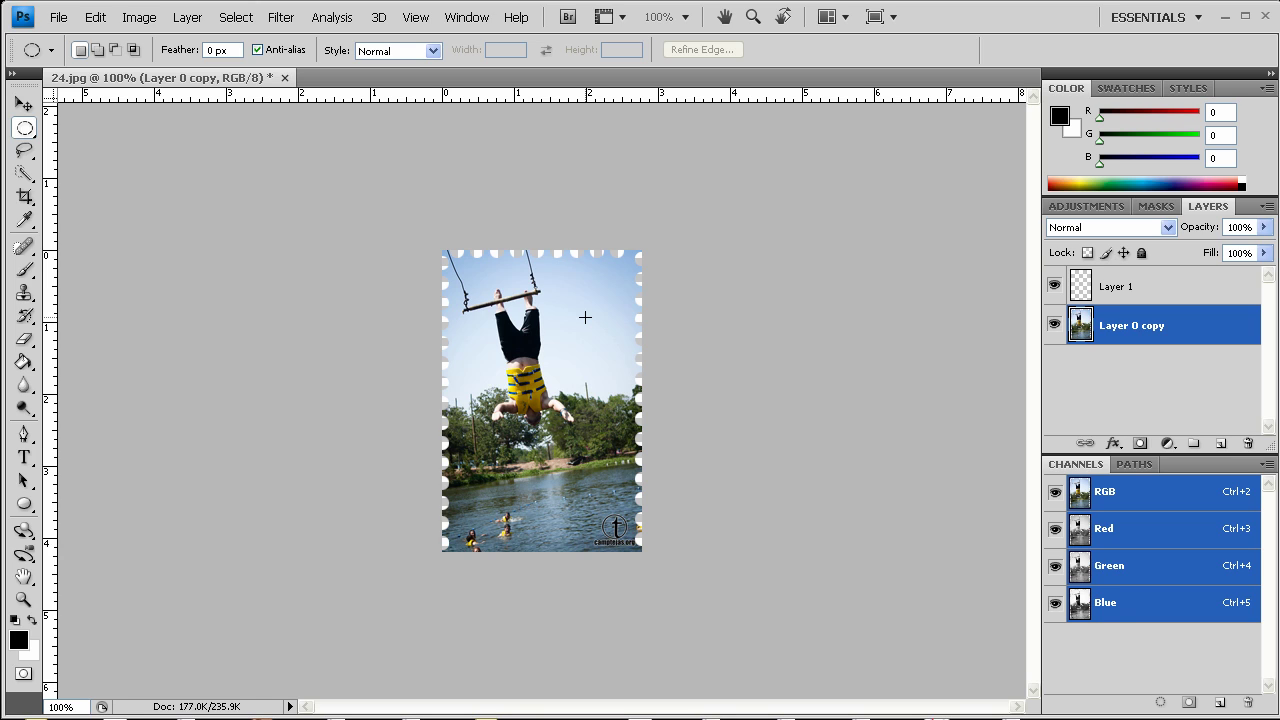
# Restore the small circular selection and cut evenly spaced half-circle notches along the photo's bottom edge
pyautogui.hotkey('ctrl', 'z')
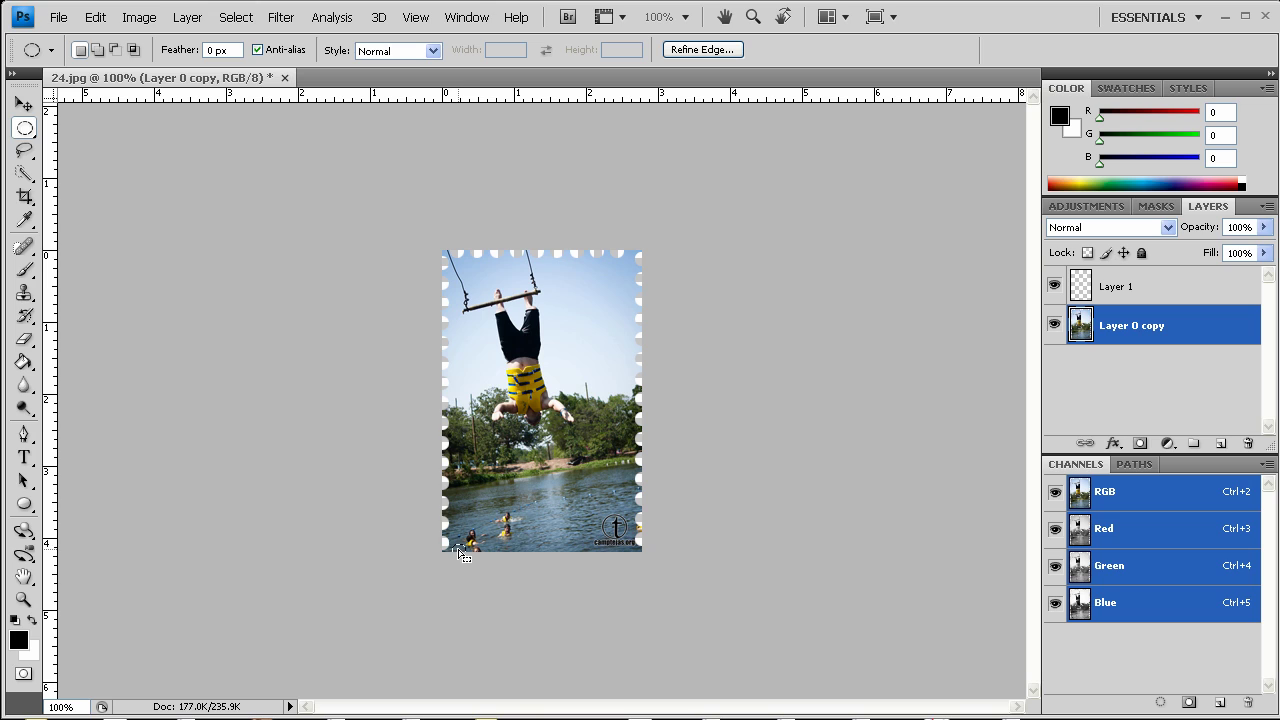
pyautogui.press('Delete')
pyautogui.hotkey('shift', 'Right')
pyautogui.hotkey('shift', 'Right')
pyautogui.press('Delete')
pyautogui.hotkey('shift', 'Right')
pyautogui.hotkey('shift', 'Right')
pyautogui.hotkey('shift', 'Right')
pyautogui.press('Delete')
pyautogui.hotkey('shift', 'Right')
pyautogui.hotkey('shift', 'Right')
pyautogui.press('Delete')
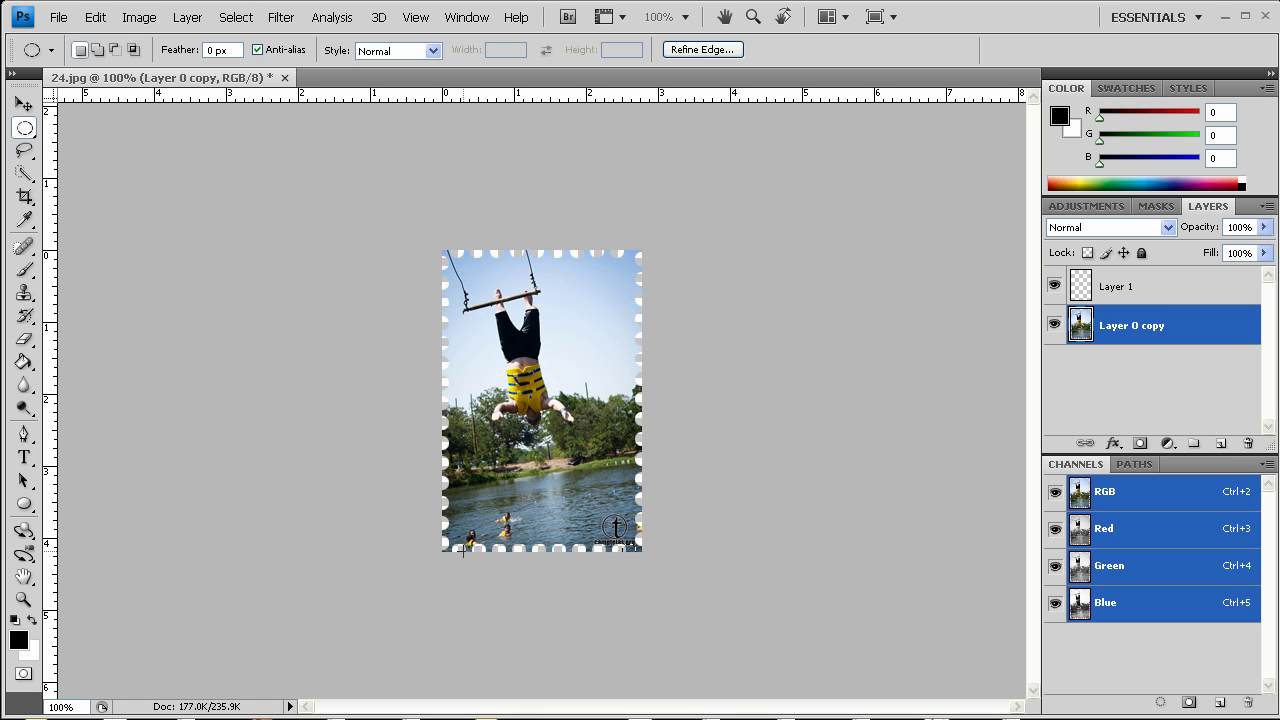
# Clear the selection, place Layer 1 beneath Layer 0 copy and fill it with black
pyautogui.click(462, 550)
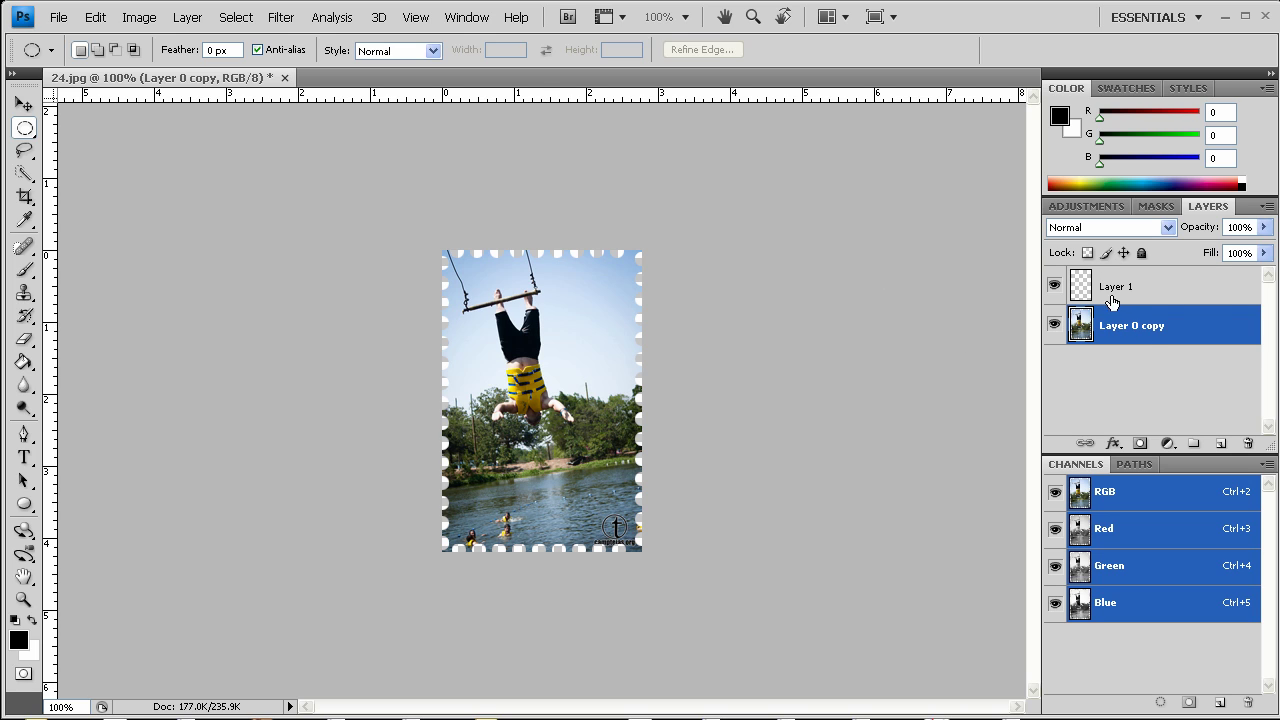
pyautogui.doubleClick(1198, 288)
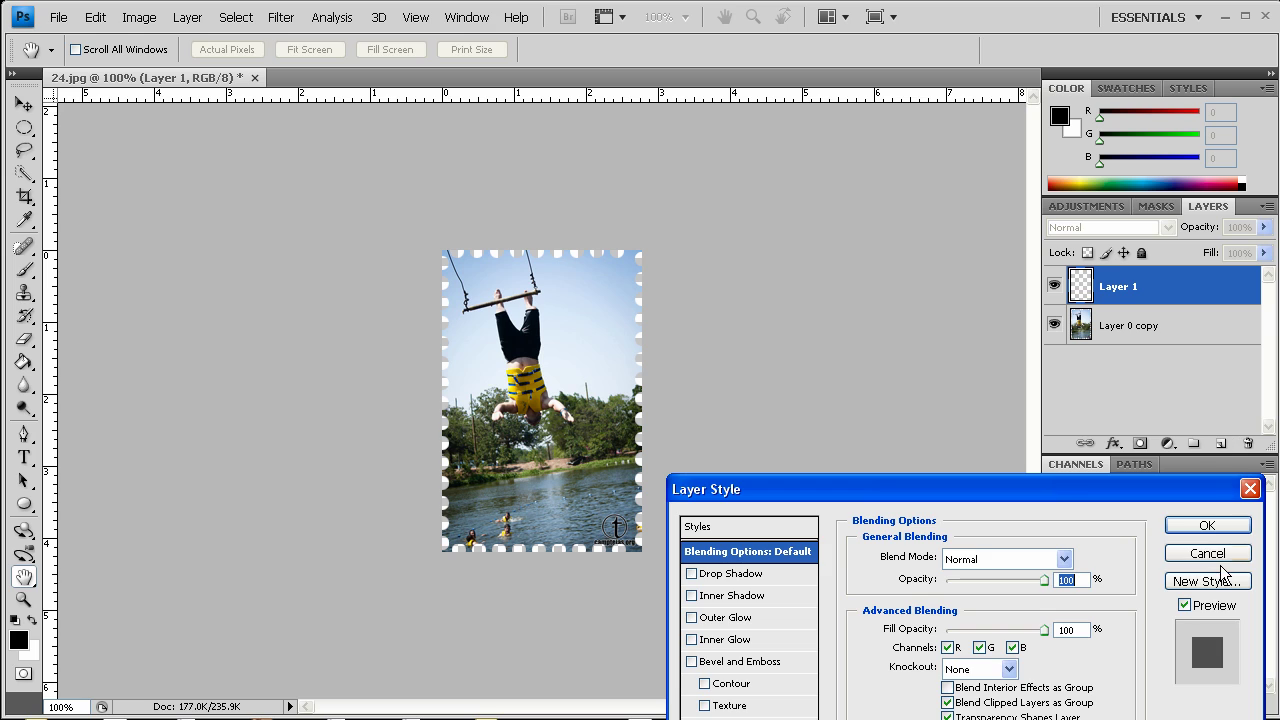
pyautogui.click(1217, 556)
pyautogui.moveTo(1166, 296); pyautogui.dragTo(1157, 364)
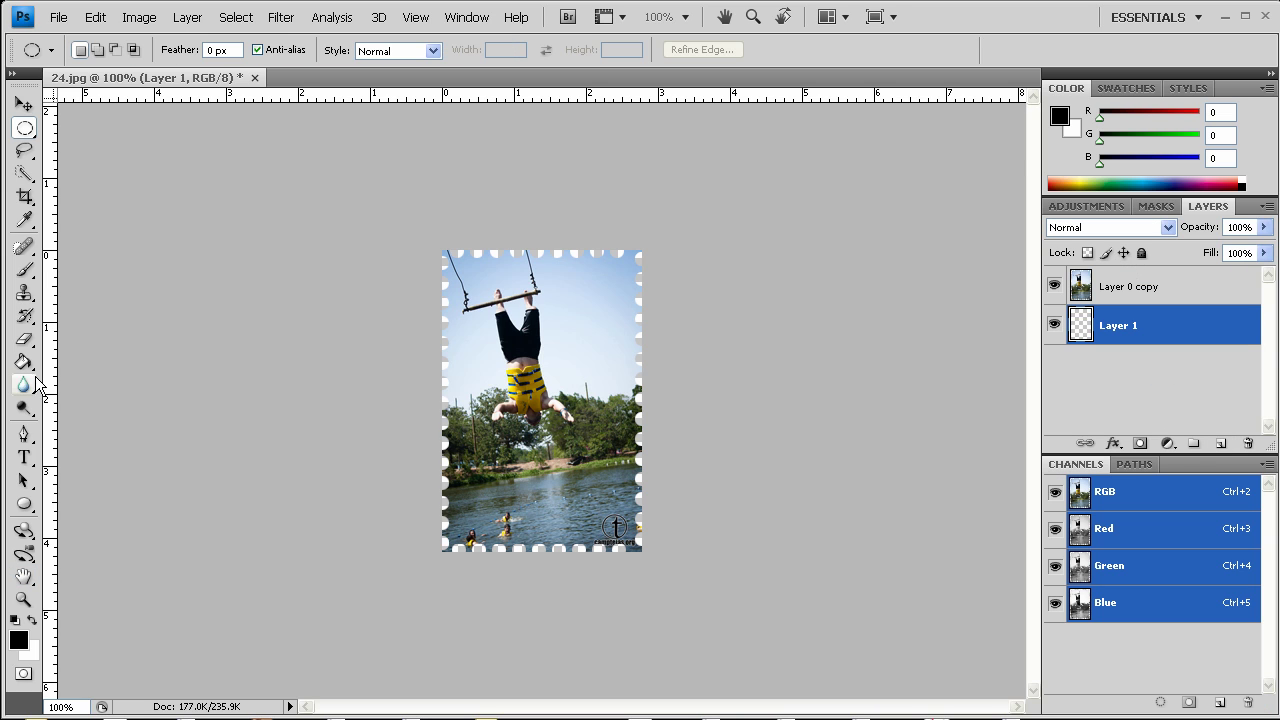
pyautogui.click(24, 362)
pyautogui.click(494, 364)
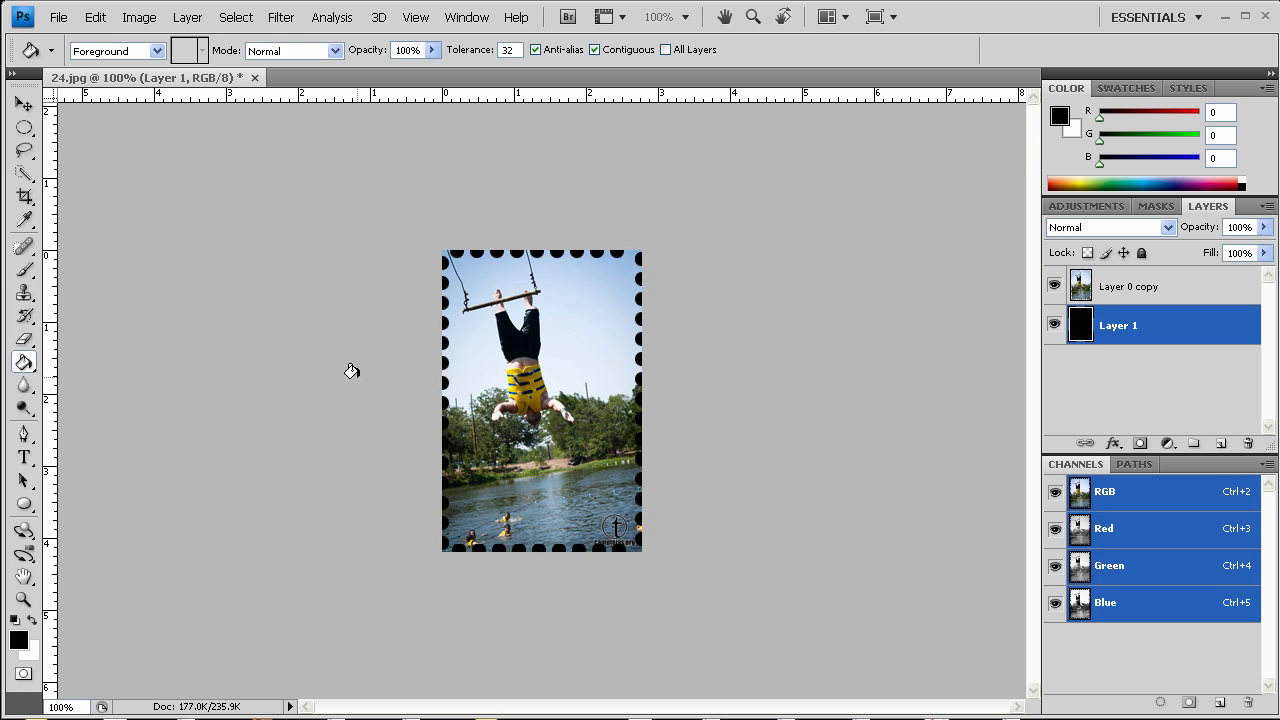
# Extend the canvas relatively by 4 inches in width and 8 inches in height, and fill Layer 1's added area with black
pyautogui.click(139, 17)
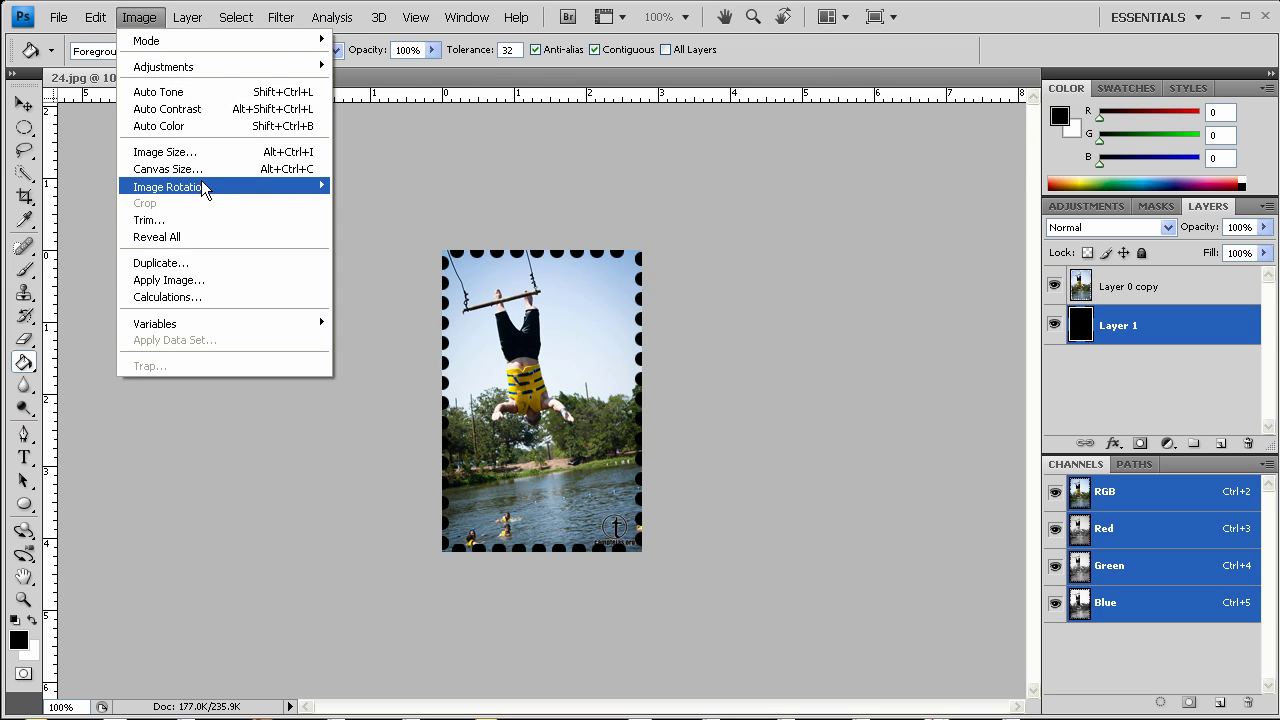
pyautogui.click(168, 169)
pyautogui.moveTo(647, 212); pyautogui.dragTo(574, 226)
pyautogui.write('4')
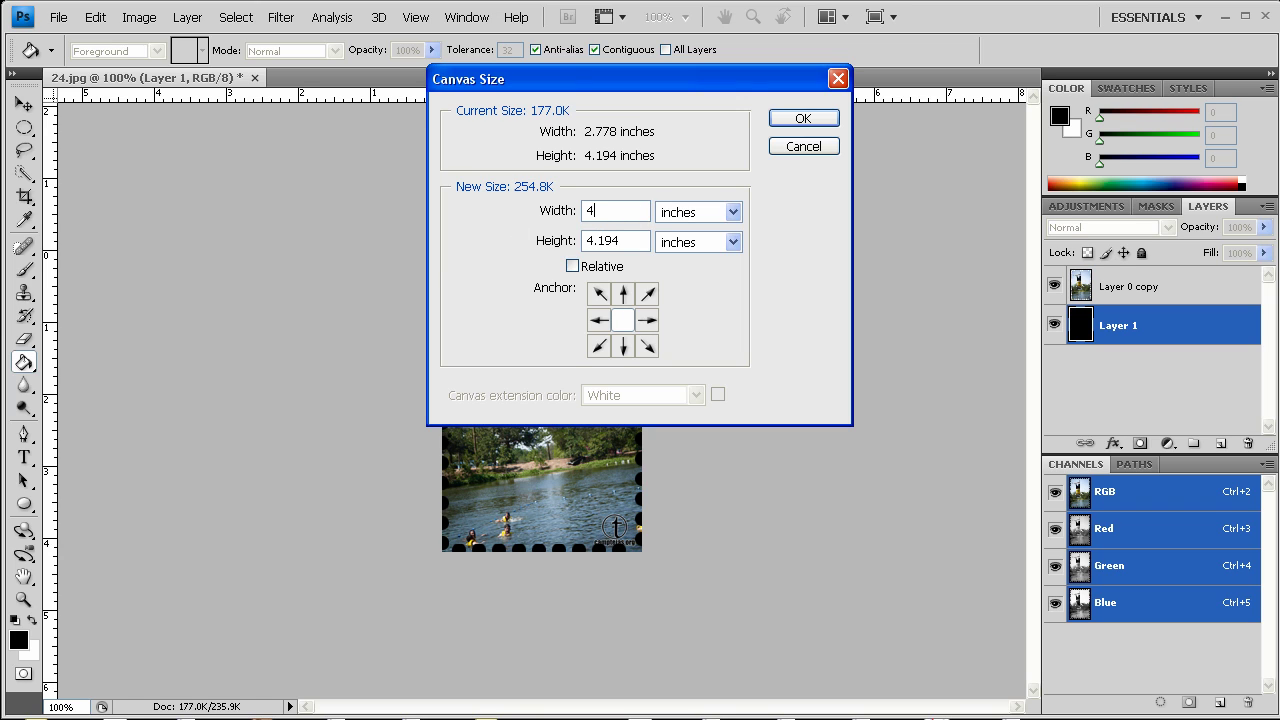
pyautogui.press('Tab')
pyautogui.click(584, 267)
pyautogui.moveTo(622, 210); pyautogui.dragTo(287, 235)
pyautogui.write('4')
pyautogui.press('Tab')
pyautogui.press('Tab')
pyautogui.write('8')
pyautogui.press('Tab')
pyautogui.click(800, 119)
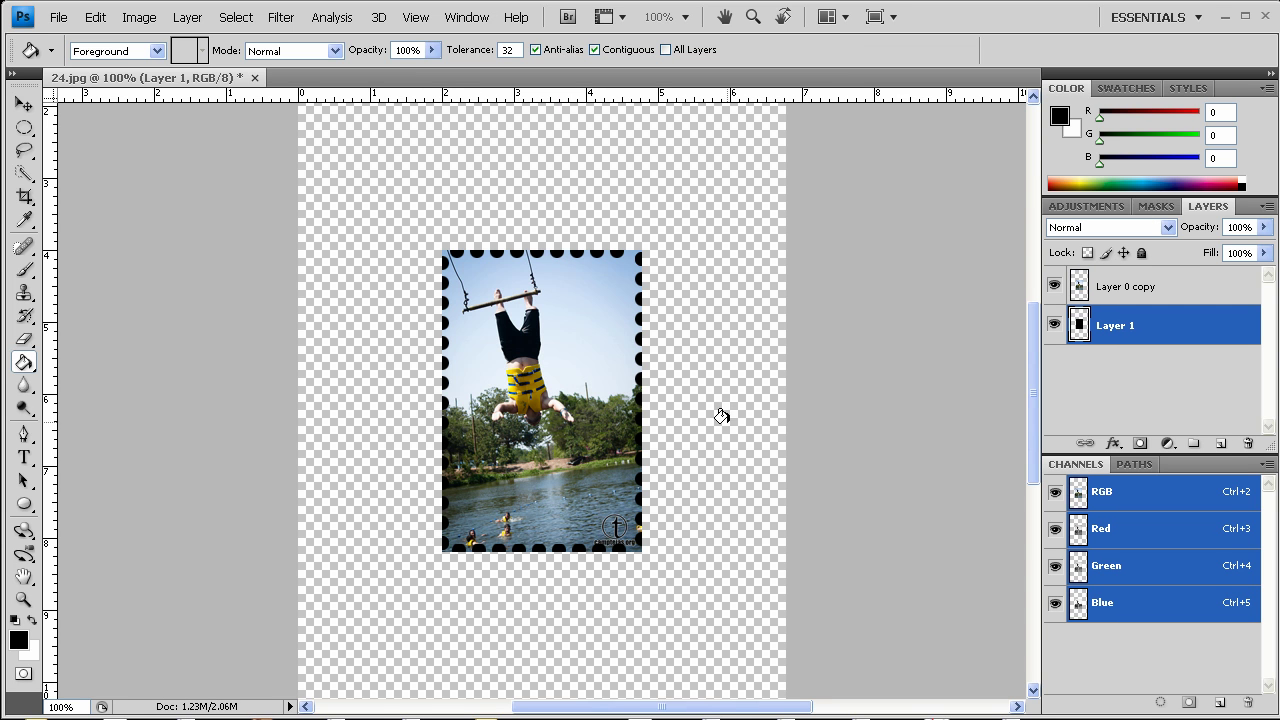
pyautogui.click(391, 365)
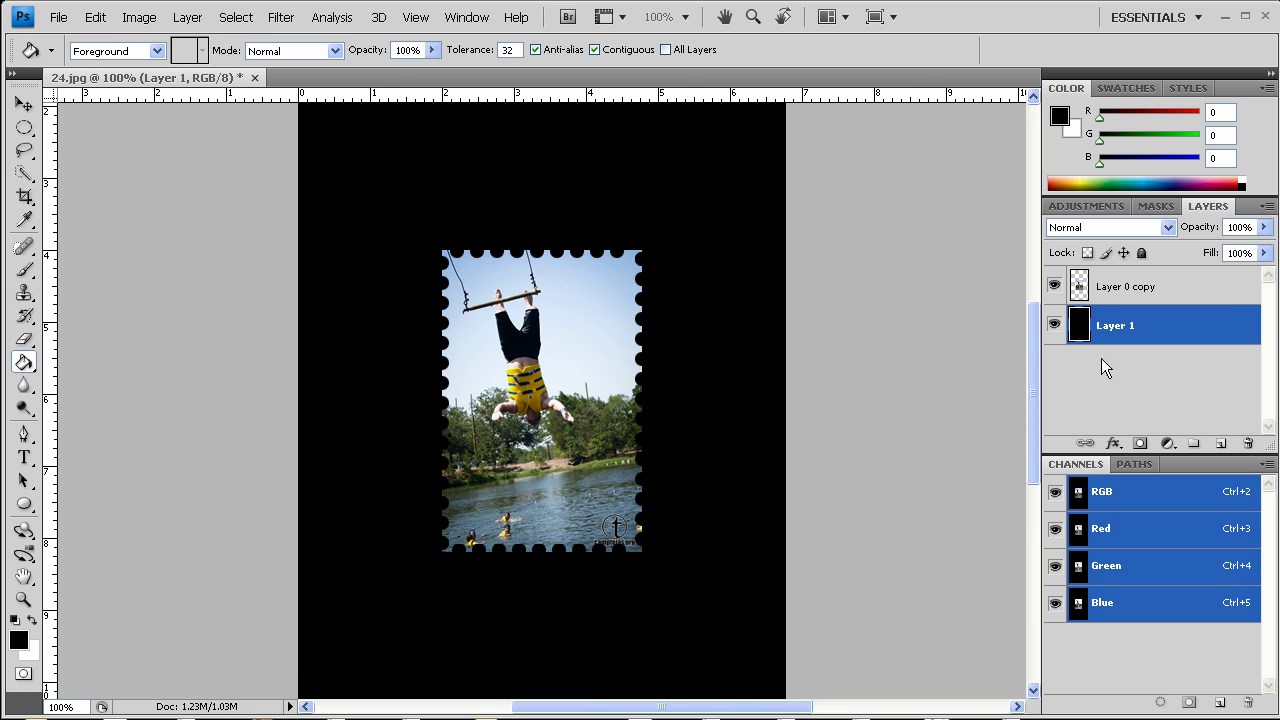
# Give Layer 0 copy a white 2 px outside stroke and a drop shadow with the default settings
pyautogui.click(1218, 289)
pyautogui.doubleClick(1224, 291)
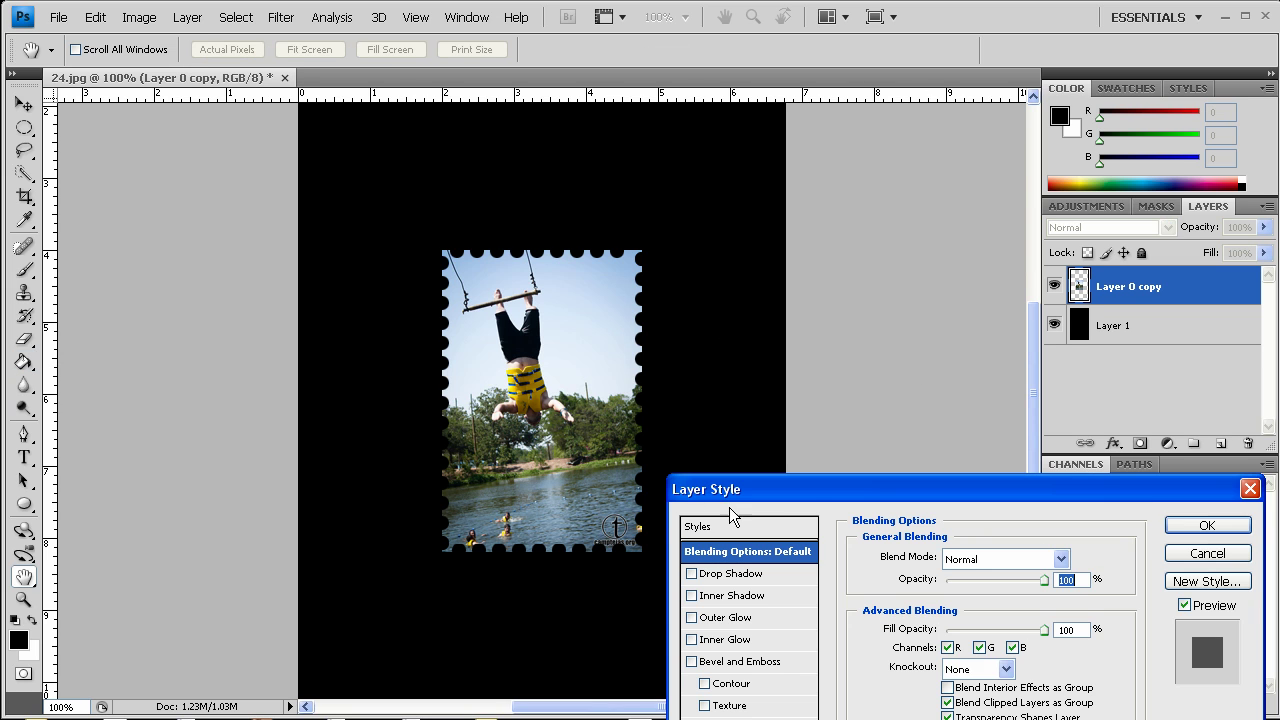
pyautogui.moveTo(801, 482); pyautogui.dragTo(817, 263)
pyautogui.click(734, 594)
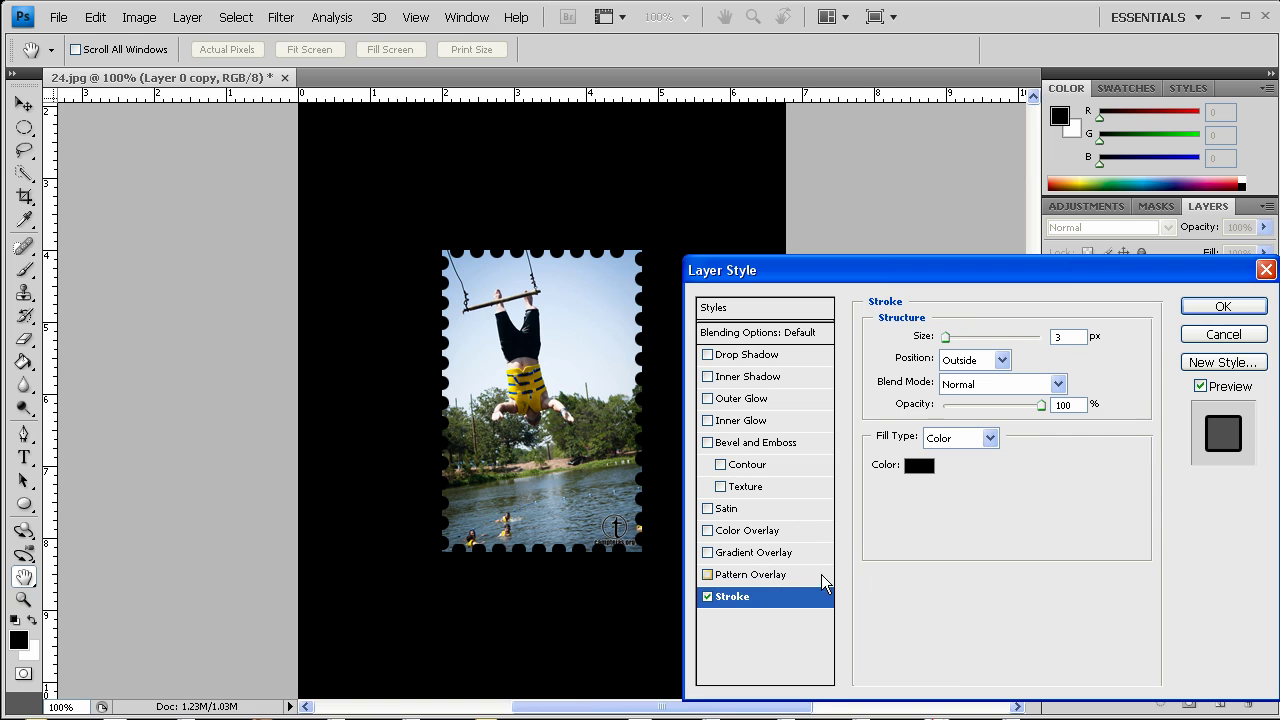
pyautogui.click(921, 467)
pyautogui.moveTo(590, 640)
pyautogui.mouseDown()
pyautogui.moveTo(303, 488)
pyautogui.moveTo(318, 478)
pyautogui.mouseUp()
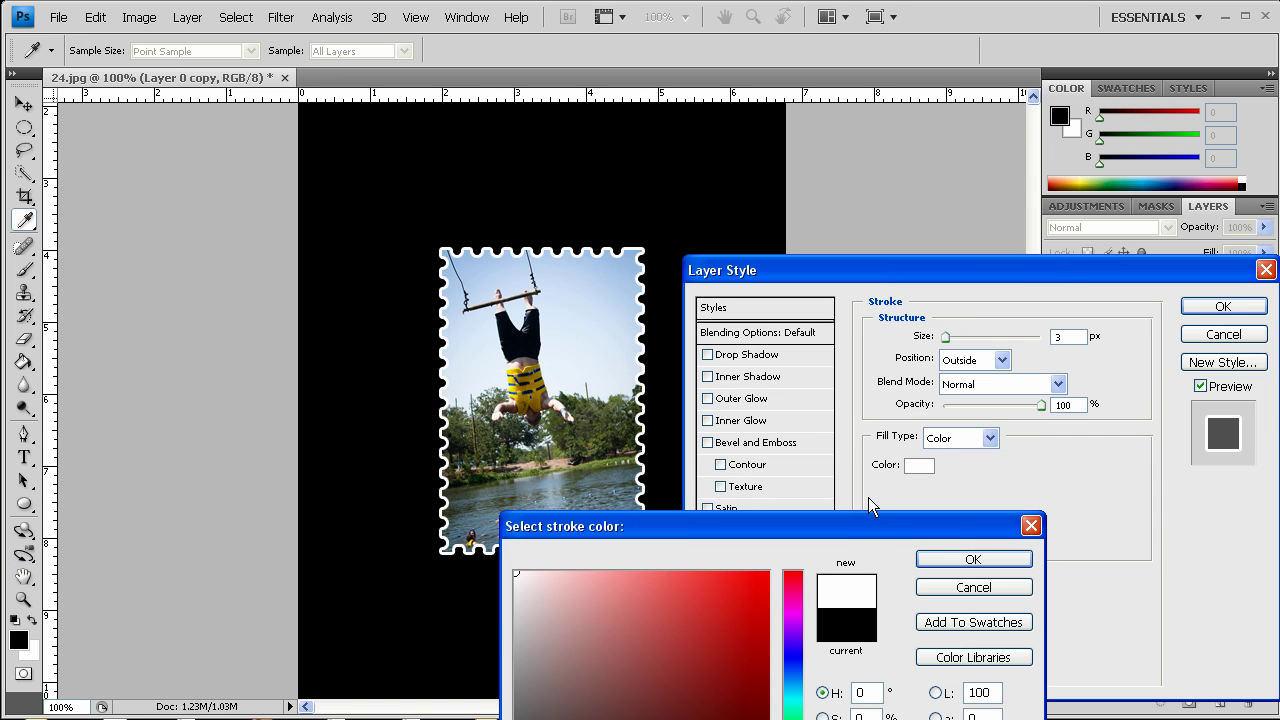
pyautogui.click(955, 557)
pyautogui.press('Up')
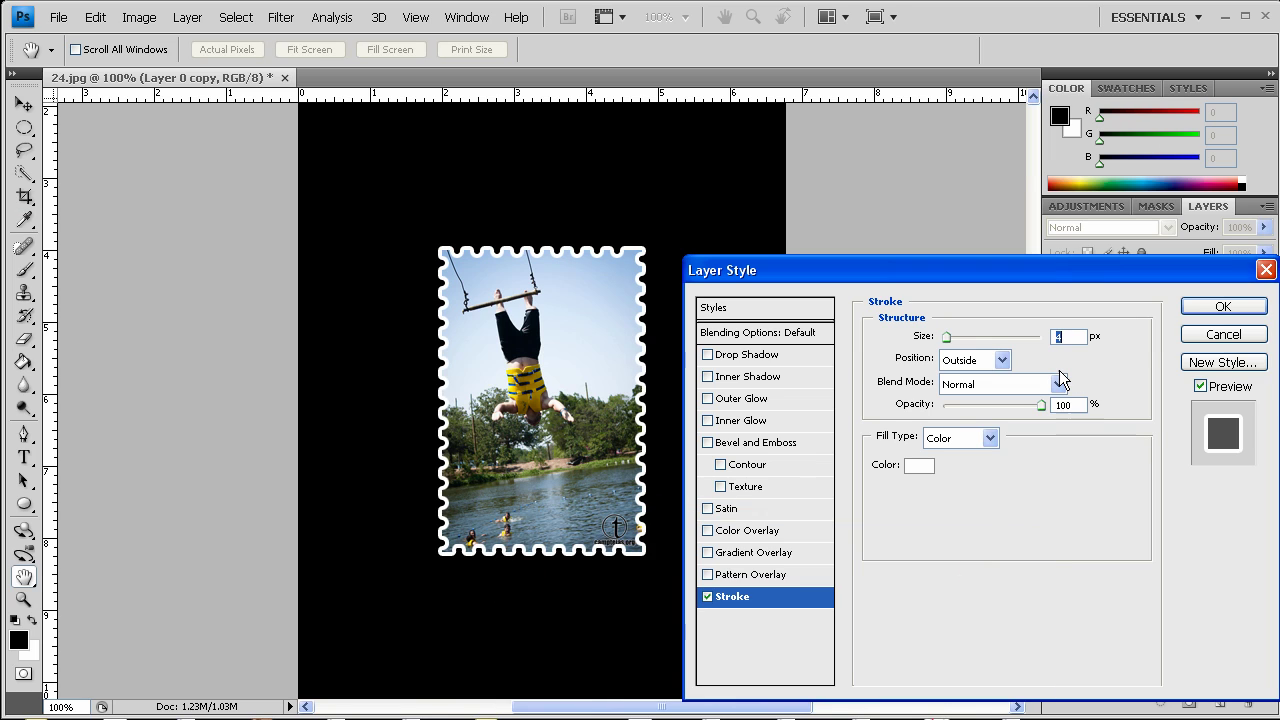
pyautogui.press('Down')
pyautogui.press('Down')
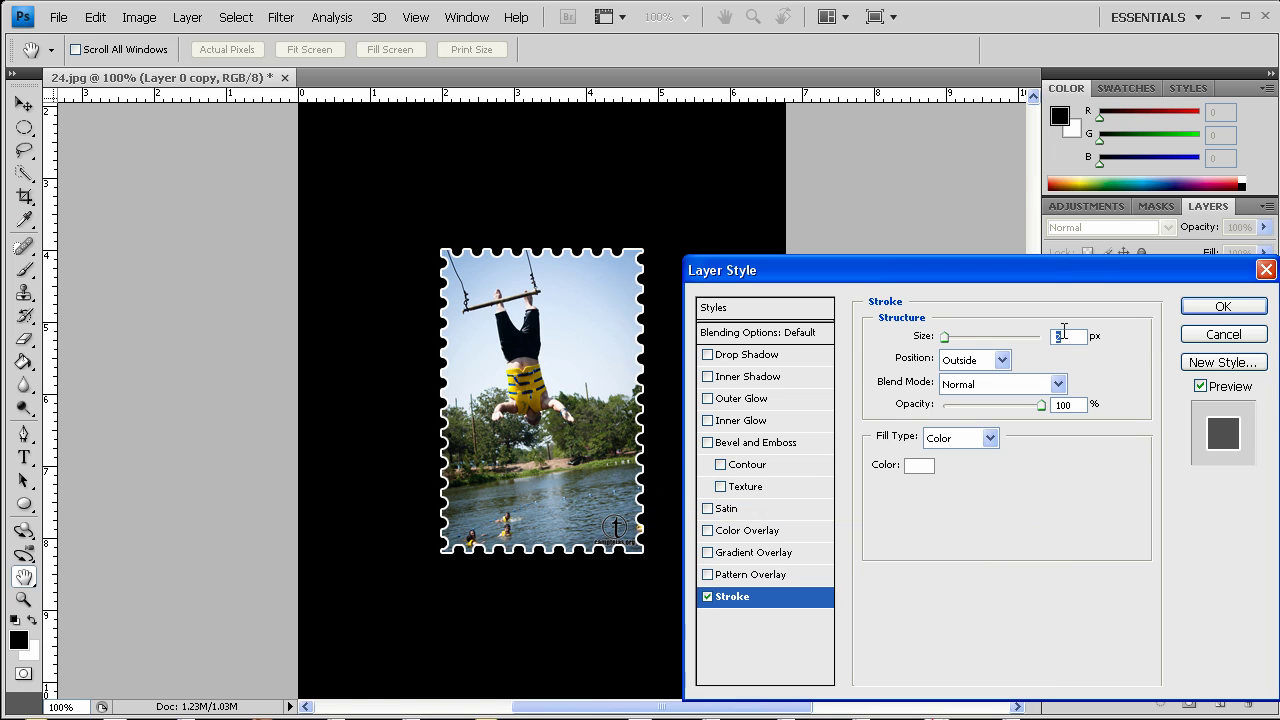
pyautogui.click(734, 358)
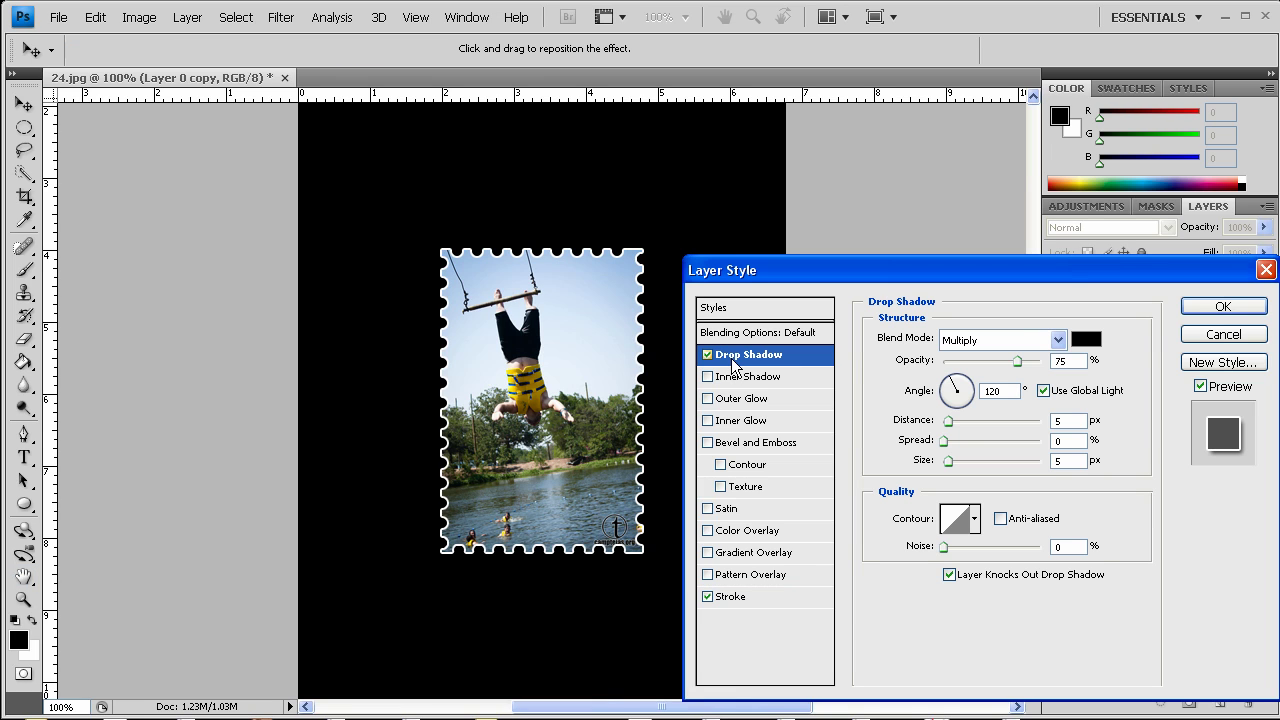
pyautogui.click(1188, 308)
# Apply a dark gray Color Overlay at 100% opacity to the Layer 1 background
pyautogui.click(1151, 391)
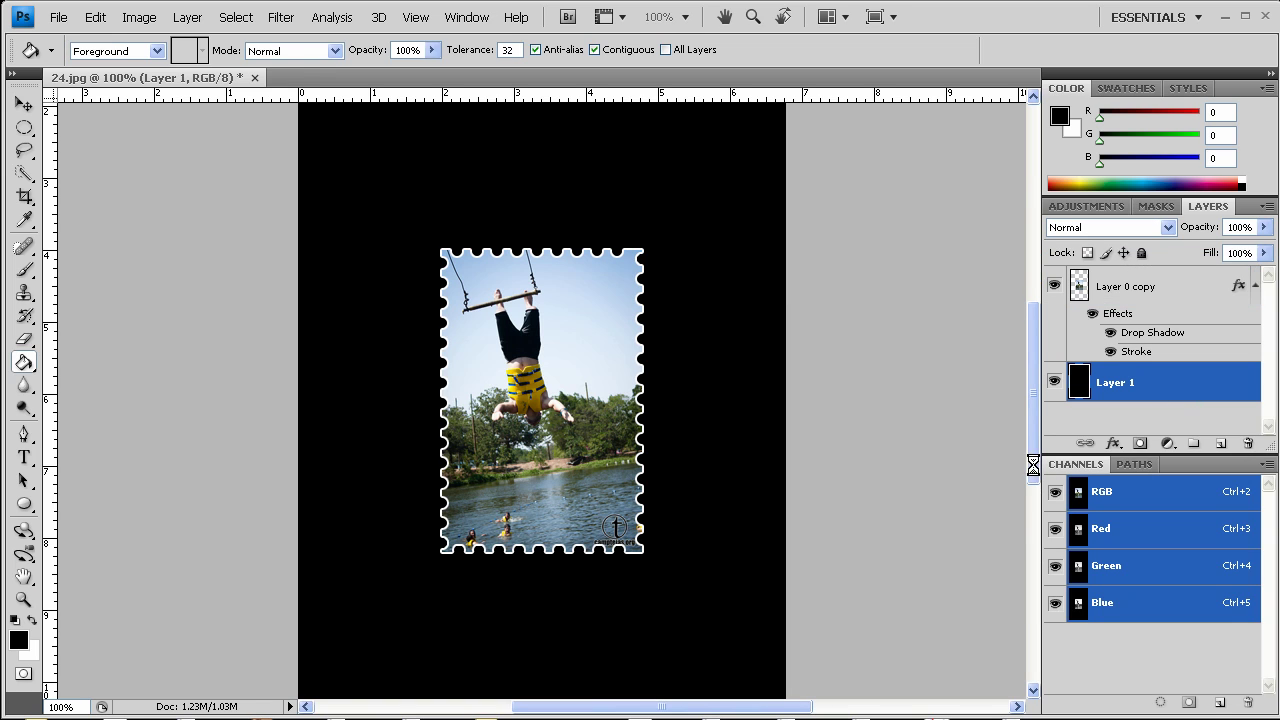
pyautogui.doubleClick(1198, 392)
pyautogui.click(772, 529)
pyautogui.click(1086, 340)
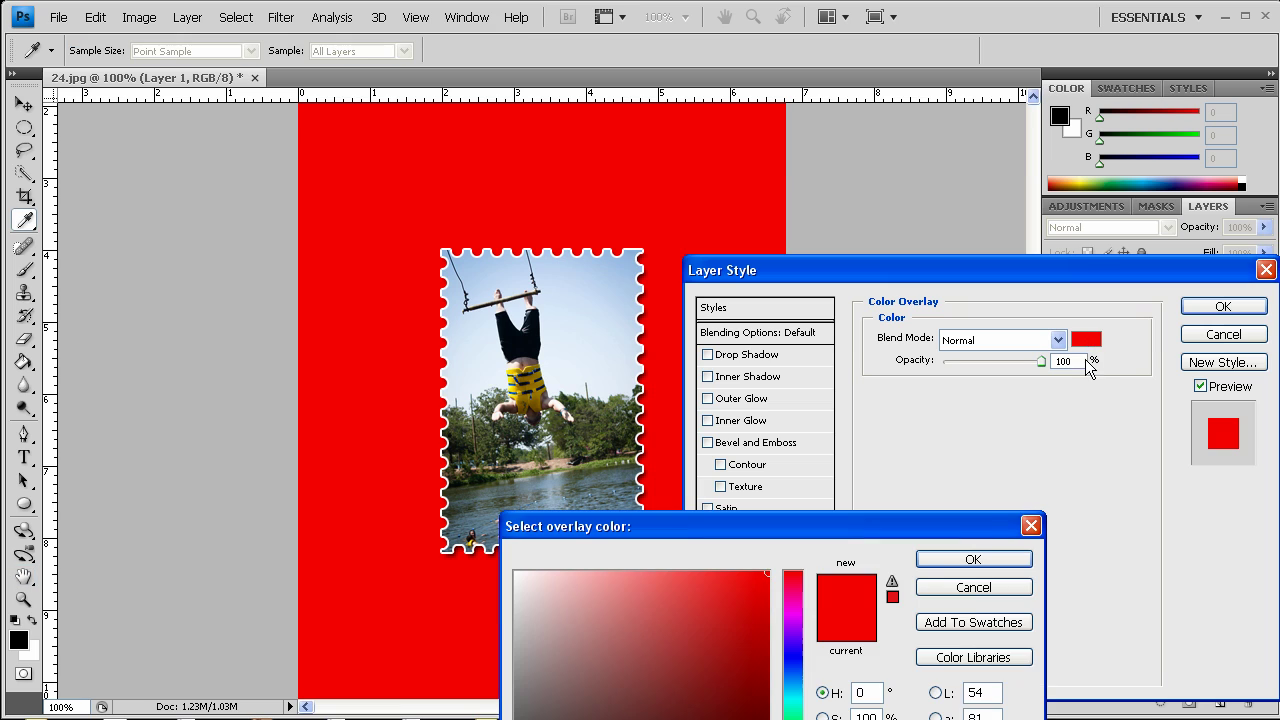
pyautogui.moveTo(596, 667); pyautogui.dragTo(513, 719)
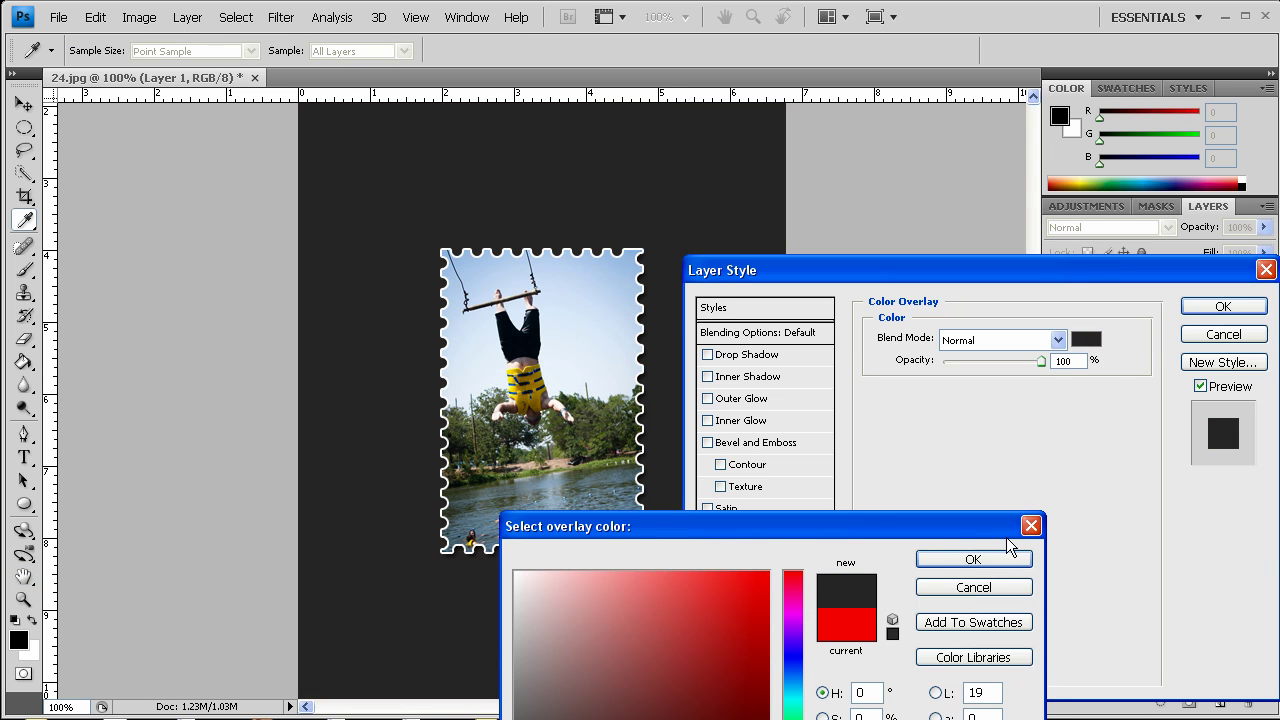
pyautogui.click(958, 563)
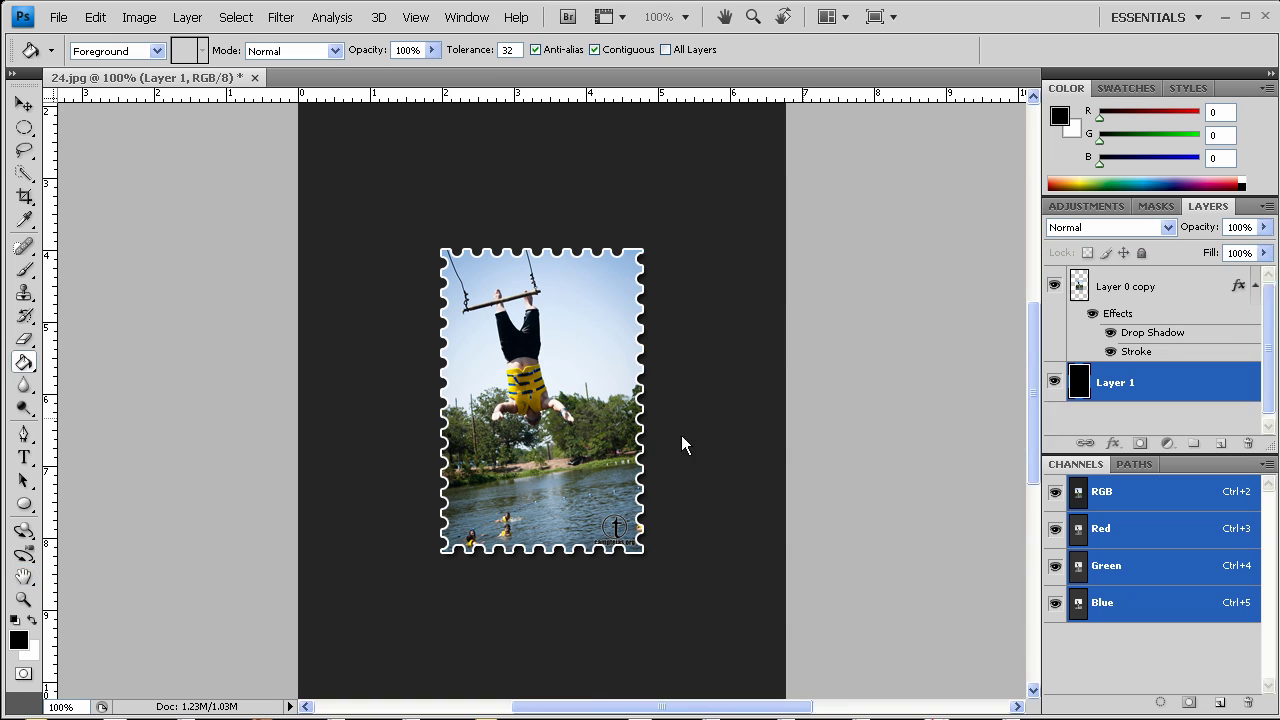
pyautogui.click(1222, 306)
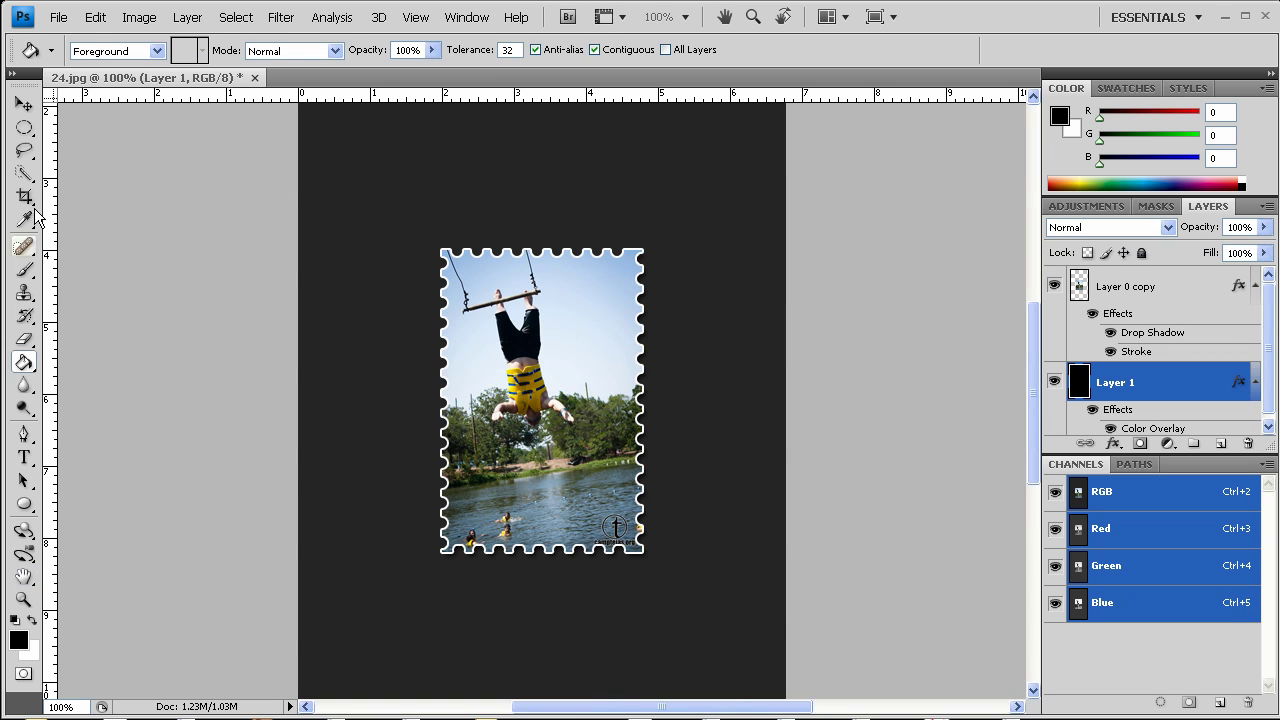
# Move the stamp on Layer 0 copy up and to the left, toward the canvas's upper-left area
pyautogui.click(24, 105)
pyautogui.click(1158, 302)
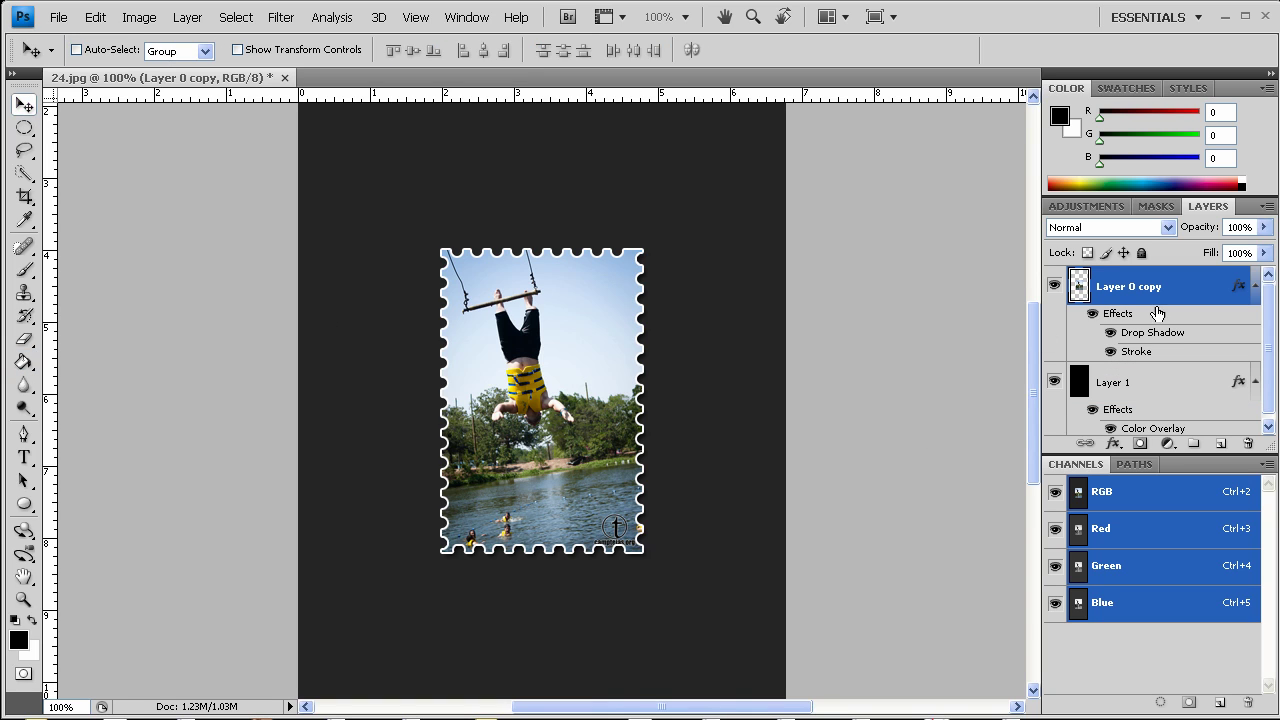
pyautogui.moveTo(613, 492); pyautogui.dragTo(571, 434)
pyautogui.scroll(5, 594, 500)
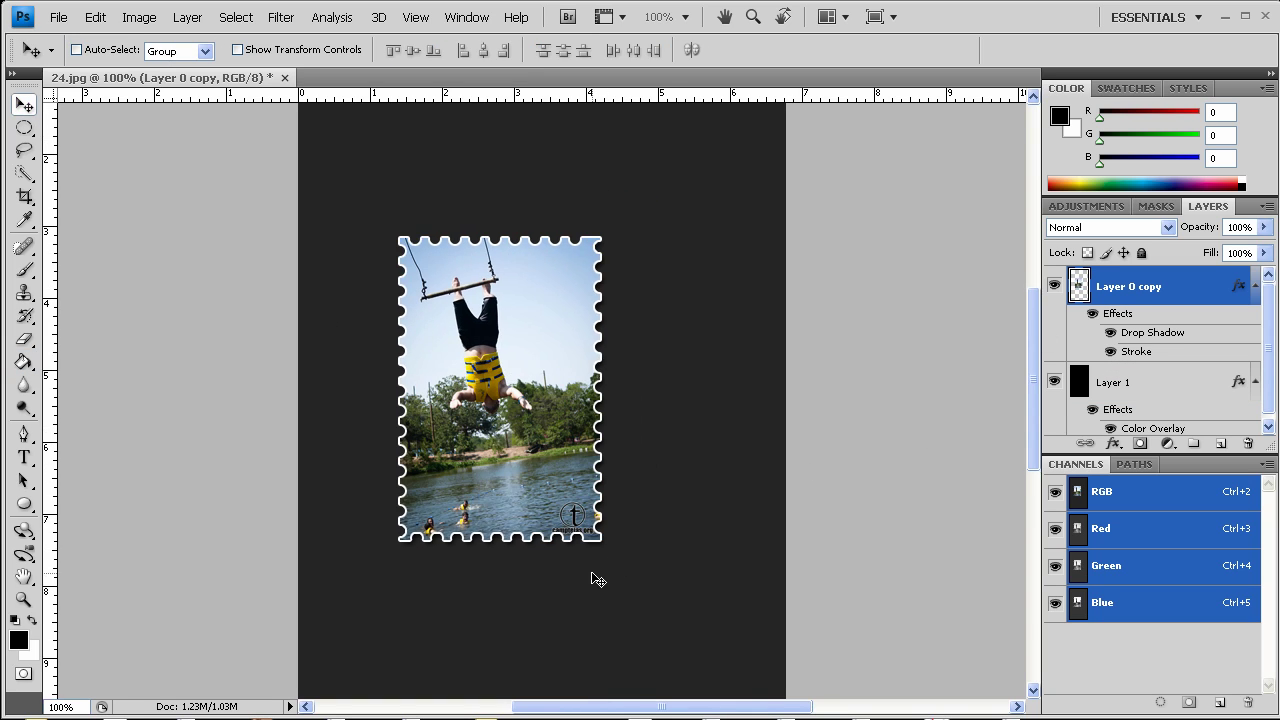
pyautogui.moveTo(549, 476); pyautogui.dragTo(503, 381)
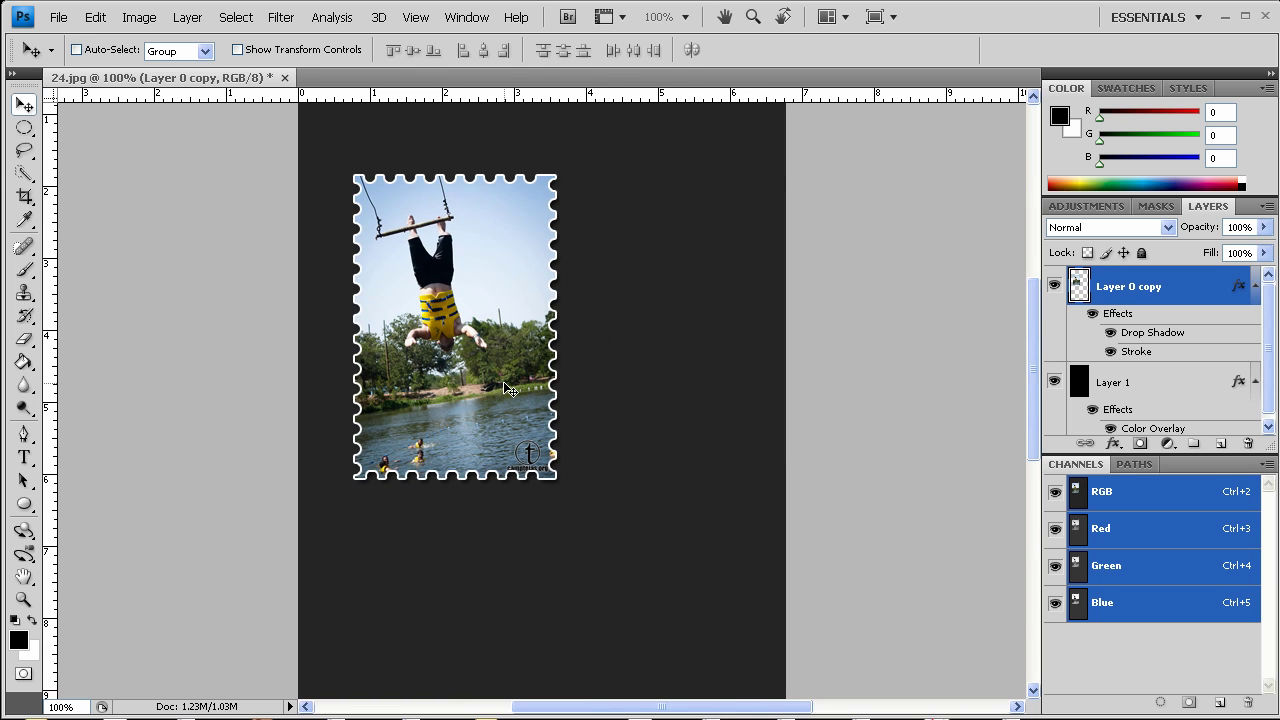
# Rotate the stamp counterclockwise with Free Transform and shift it slightly up and right so it sits fully inside the canvas
pyautogui.hotkey('ctrl', 't')
pyautogui.moveTo(690, 438); pyautogui.dragTo(680, 349)
pyautogui.press('Return')
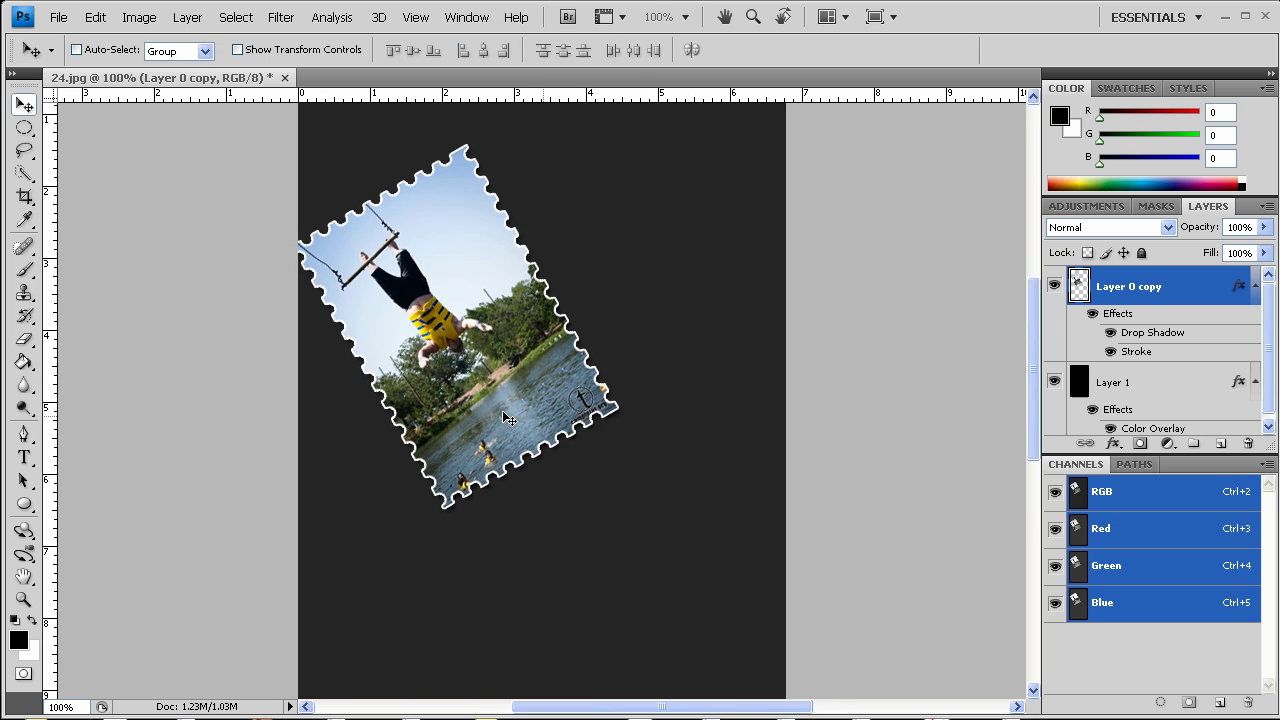
pyautogui.moveTo(505, 405); pyautogui.dragTo(517, 365)
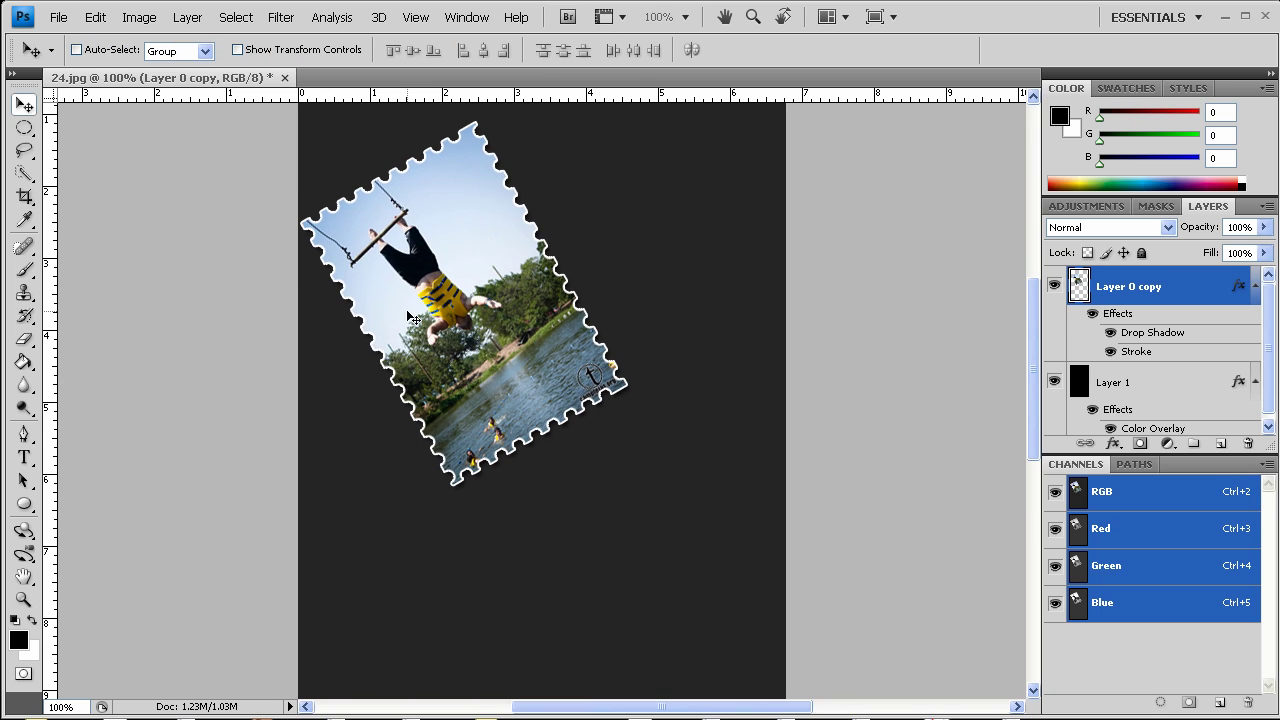
pyautogui.moveTo(578, 330); pyautogui.dragTo(588, 332)
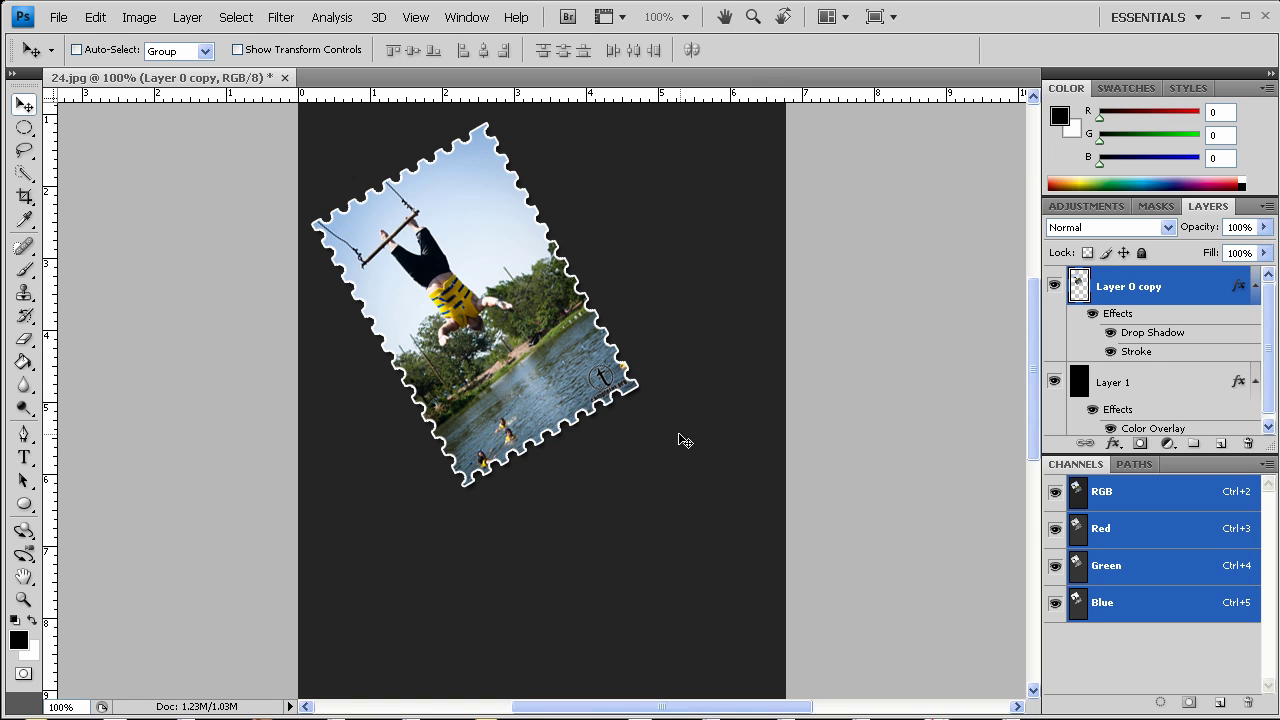
pyautogui.scroll(4, 676, 439)
pyautogui.hscroll(-1, 676, 474)
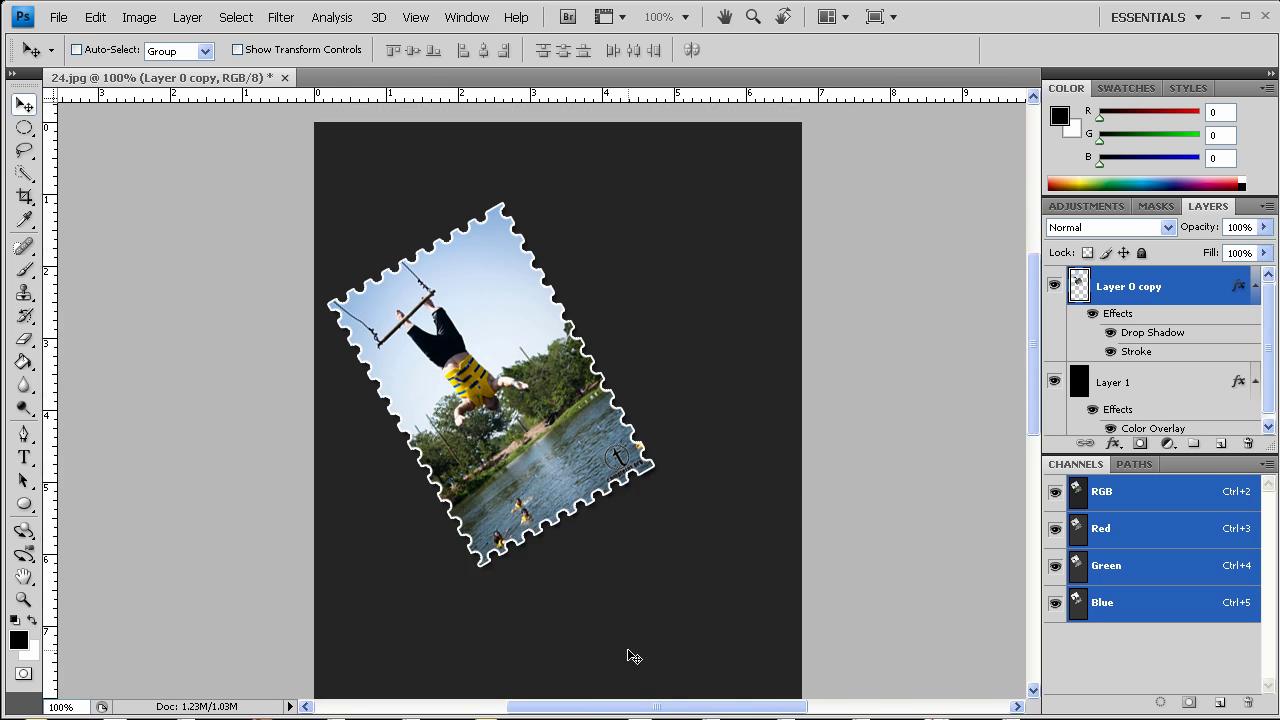
pyautogui.scroll(-2, 626, 646)
pyautogui.scroll(-5, 627, 651)
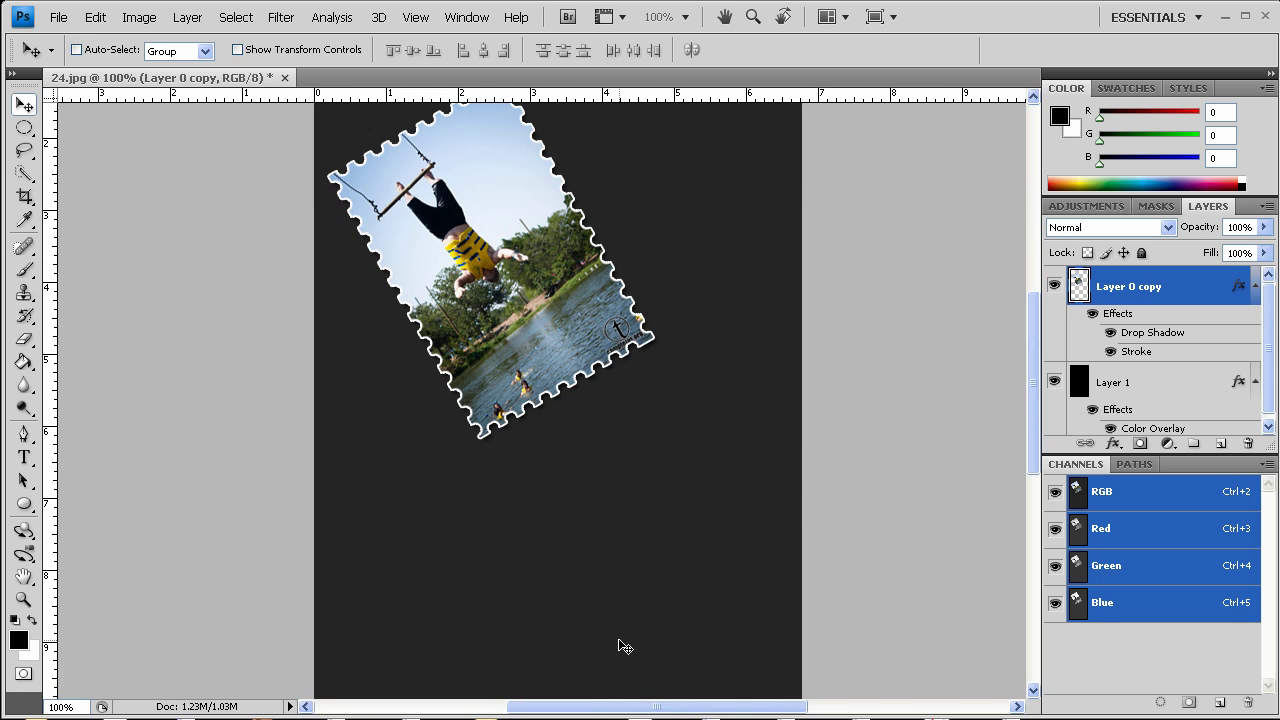